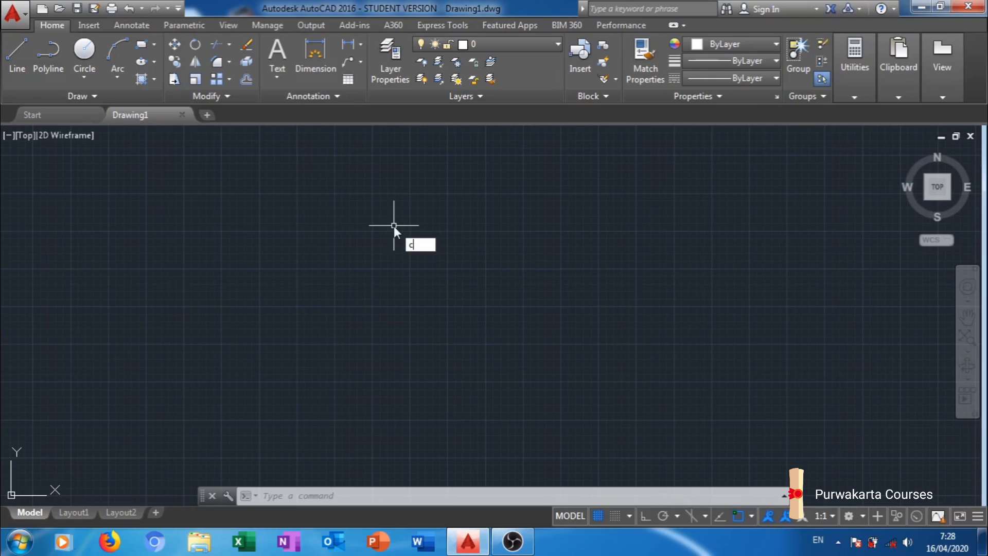
Draw a circle with a diameter of 200 in the upper part of the empty drawing area
key(Return)
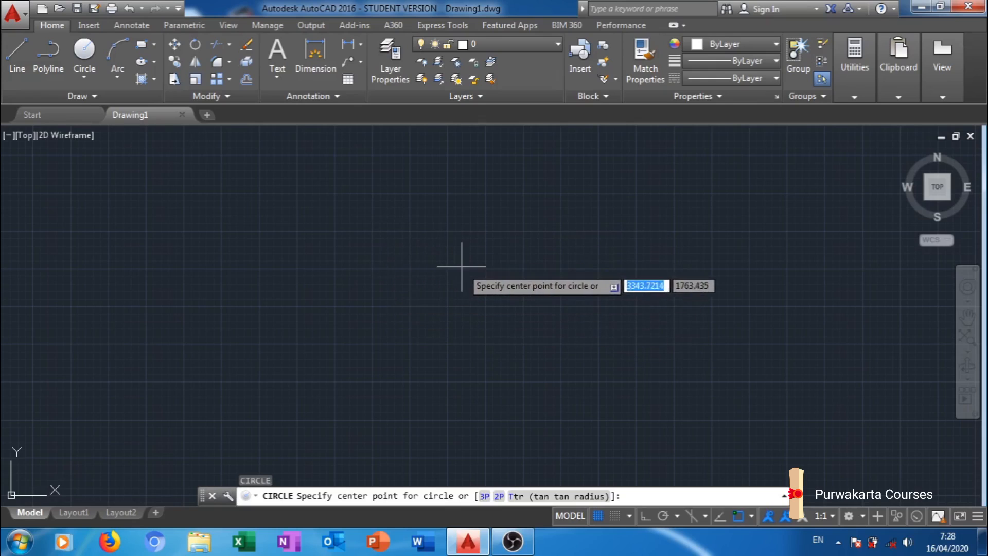
click(352, 217)
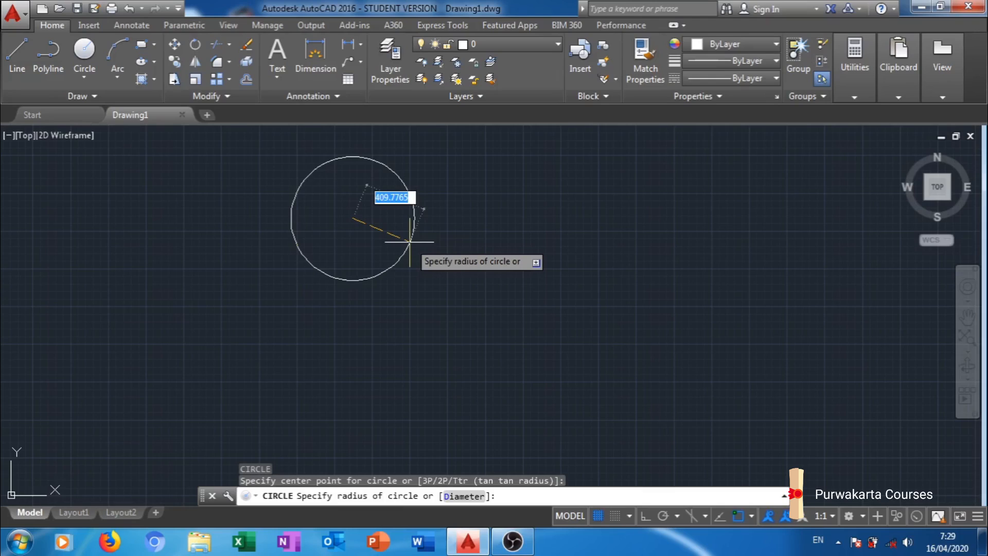
text(d)
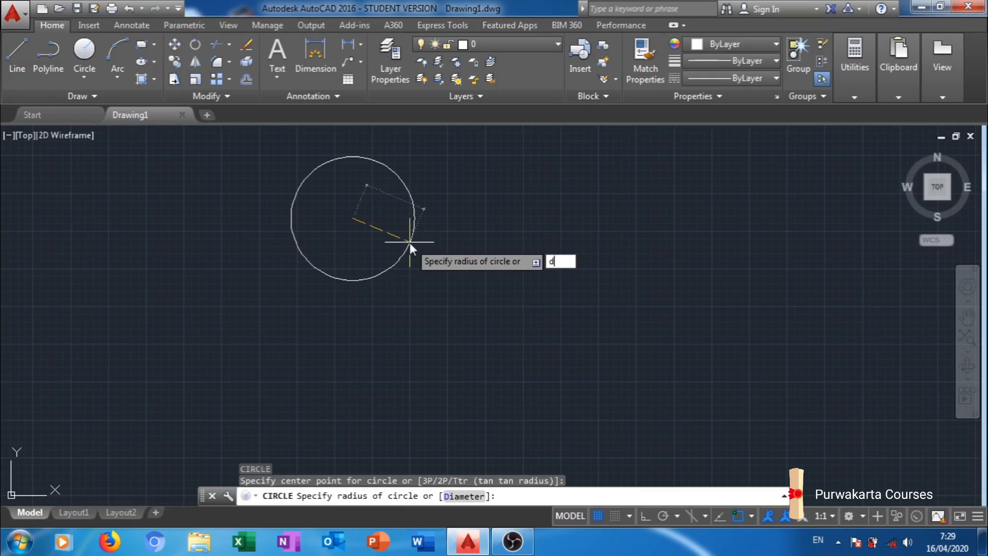
key(Return)
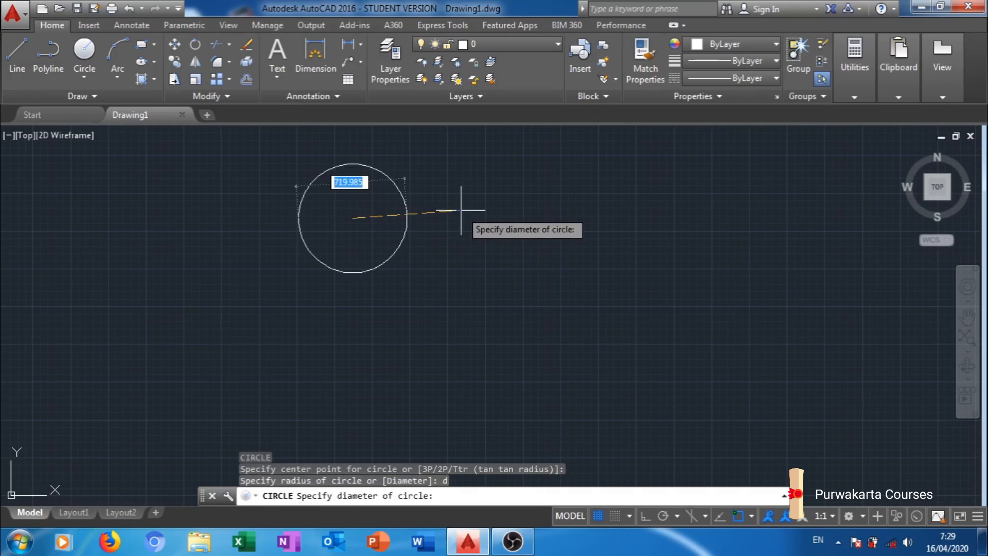
text(200)
key(Return)
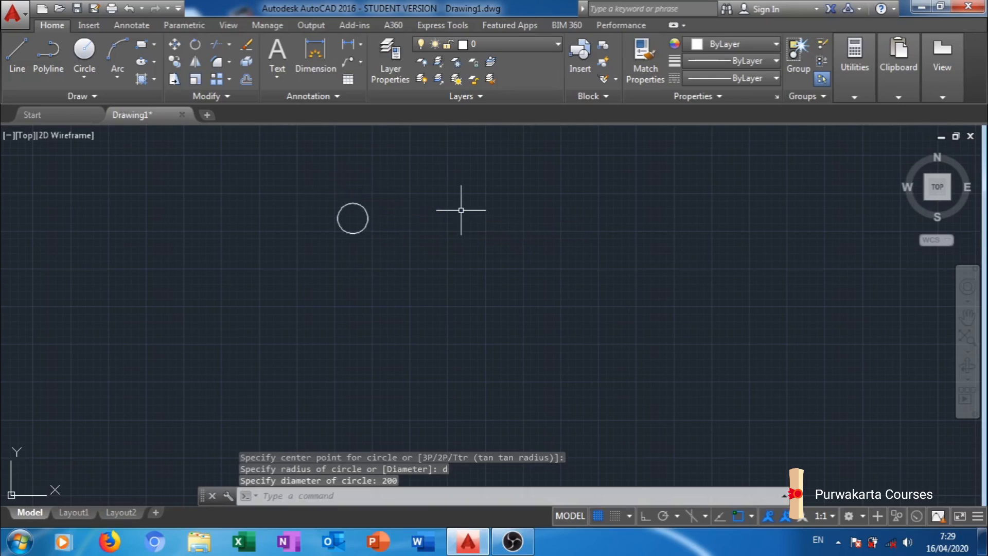
Delete the circle just drawn
scroll(350, 222, up, 5)
middle_drag(349, 220, 458, 376)
click(580, 248)
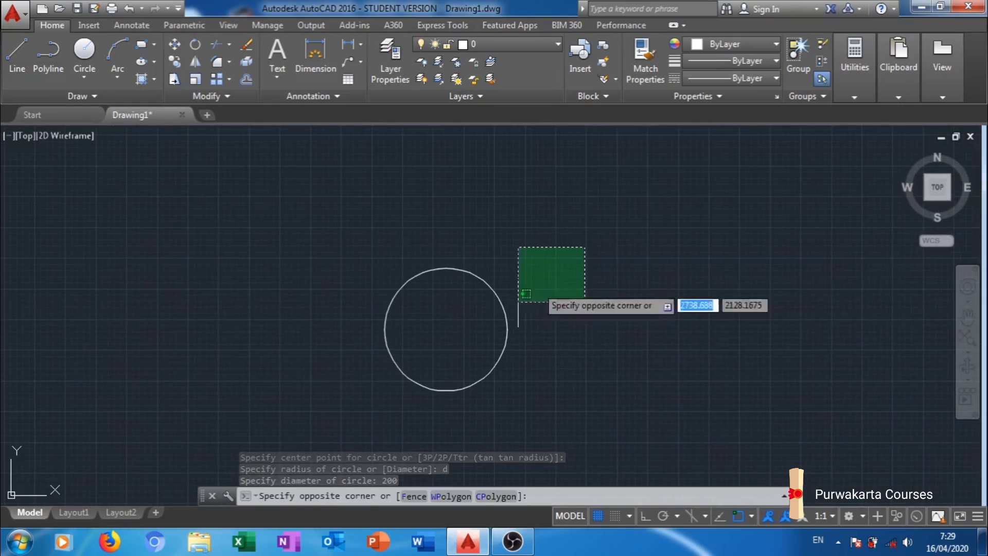
click(345, 408)
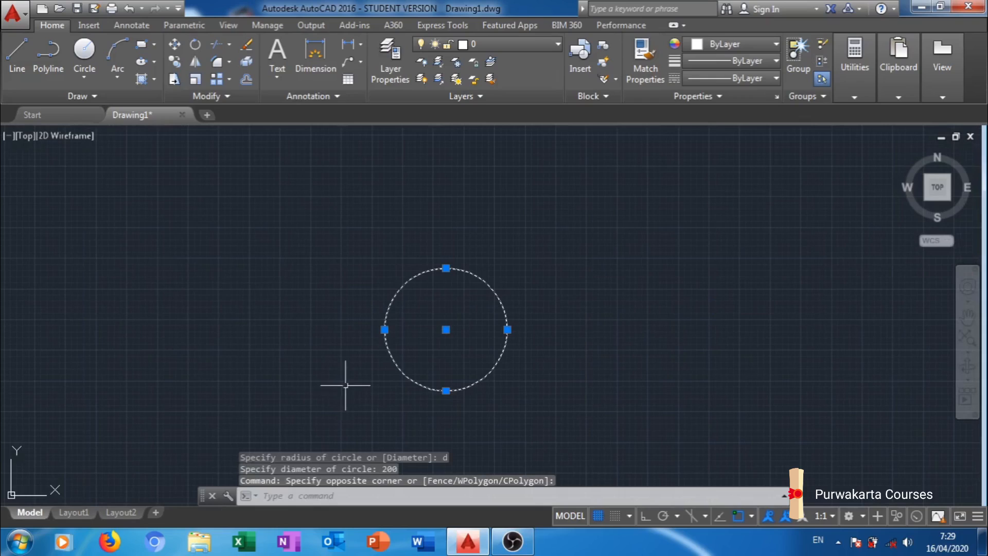
key(Delete)
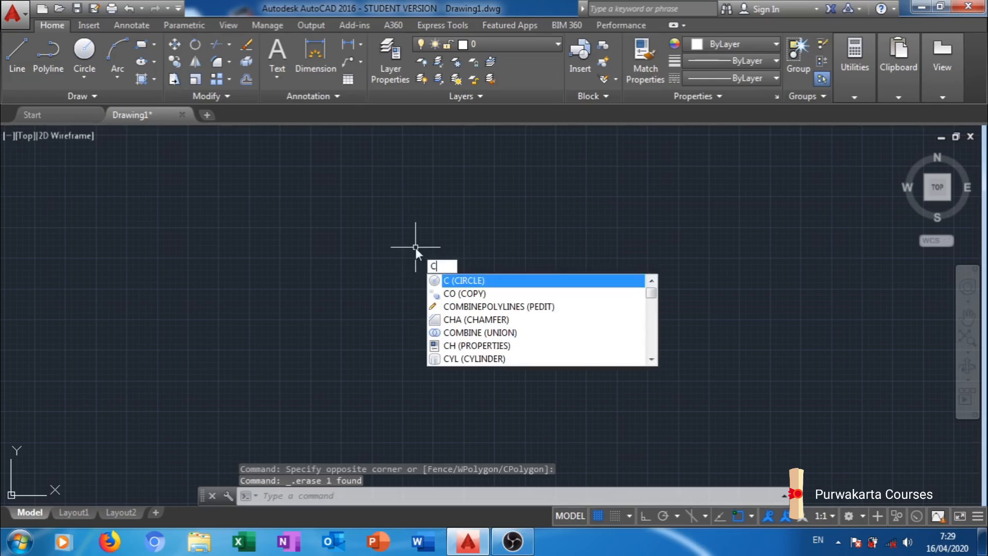
Draw a circle with a diameter of 200 near the middle of the drawing area
key(Return)
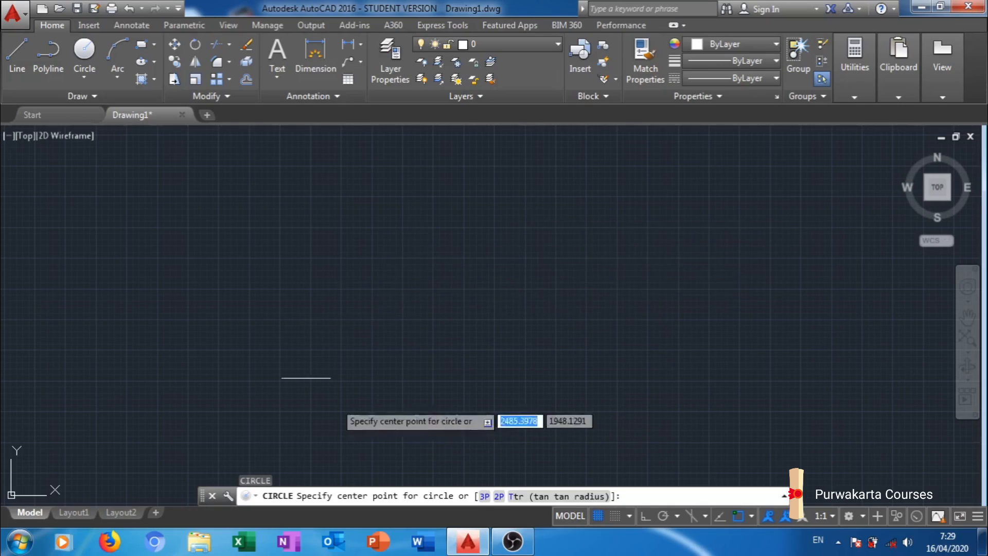
click(475, 301)
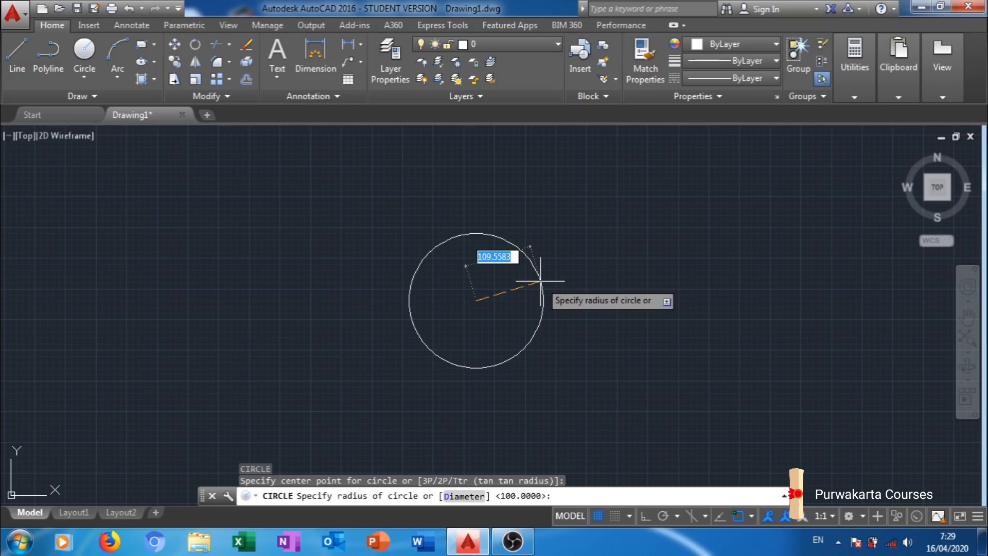
text(d)
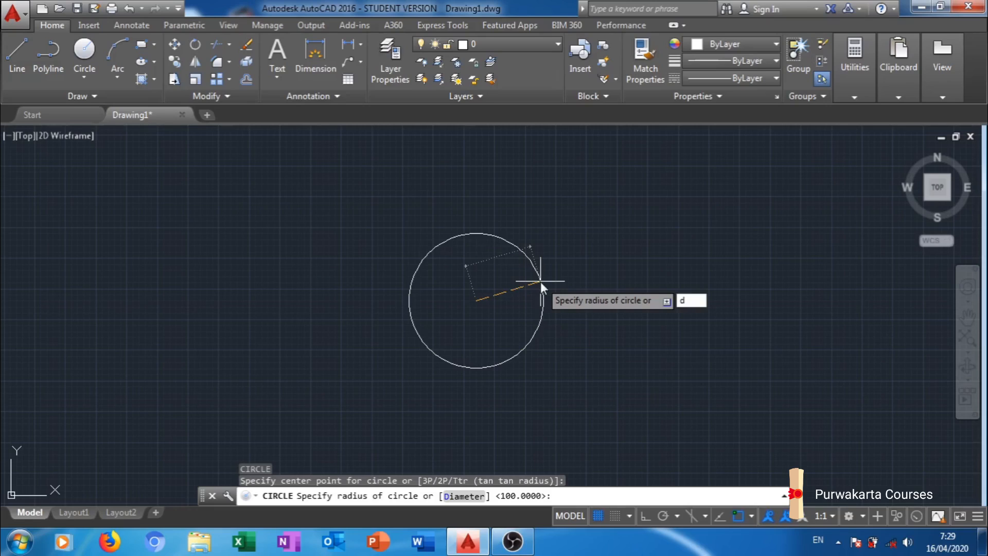
key(Return)
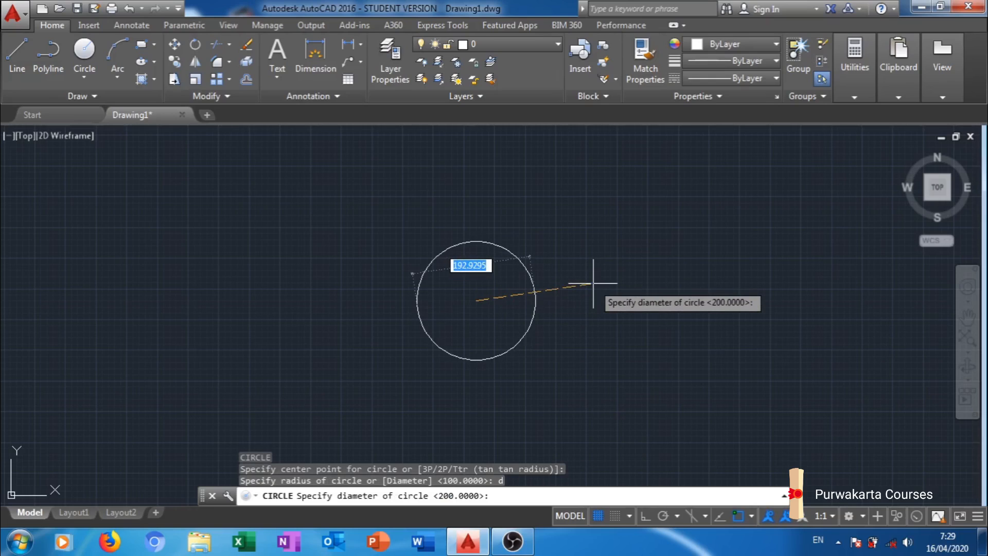
text(200)
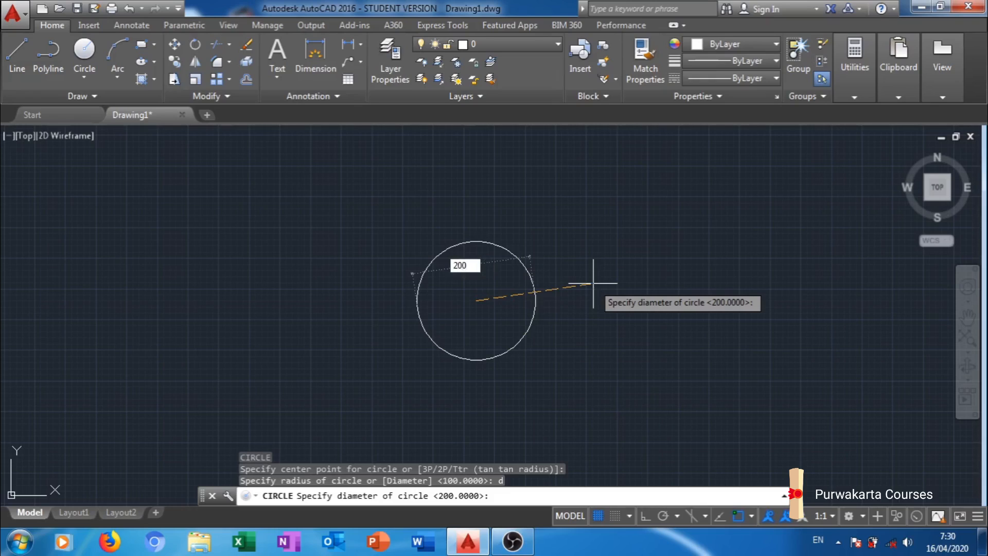
key(Return)
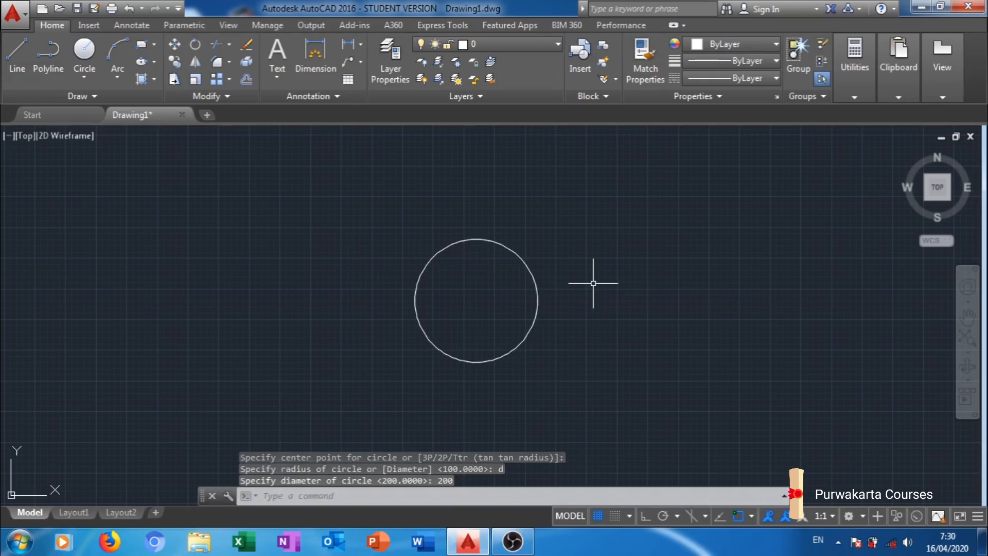
scroll(571, 308, down, 2)
middle_drag(573, 313, 438, 297)
scroll(410, 251, up, 4)
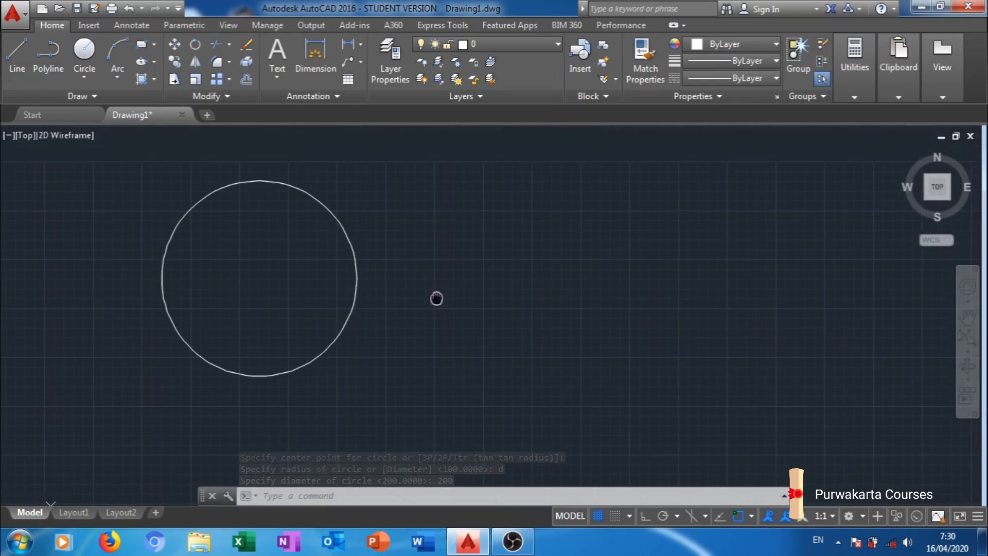
click(416, 189)
click(470, 305)
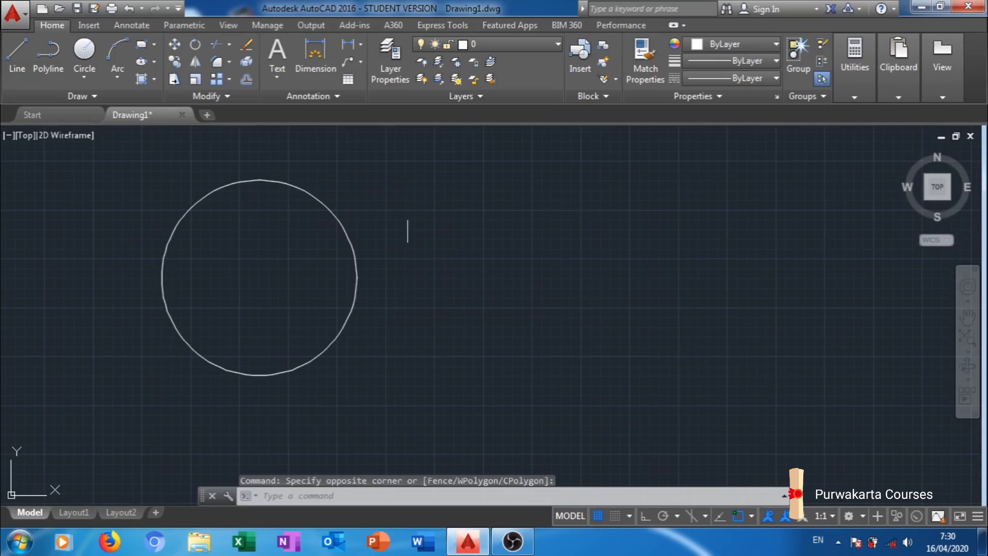
click(434, 179)
click(468, 271)
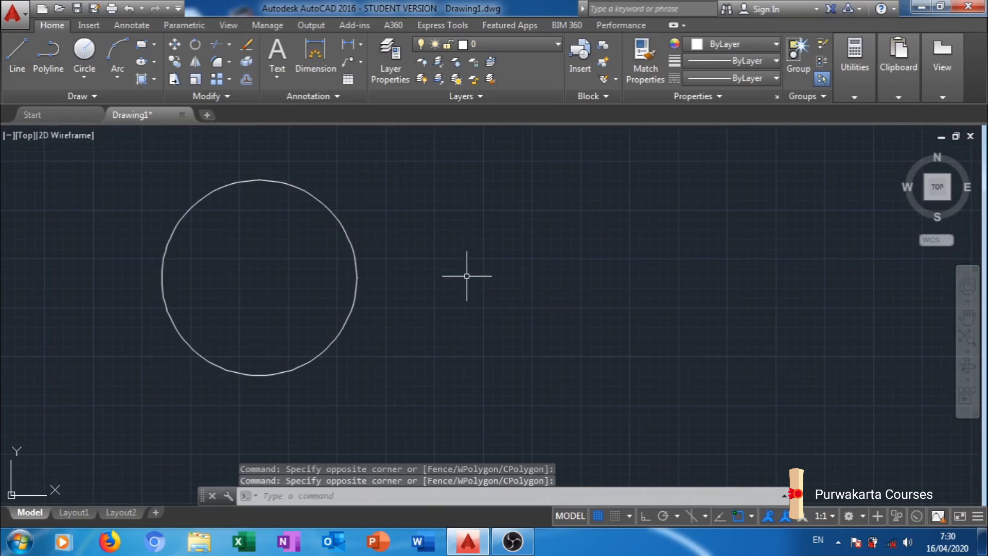
text(c)
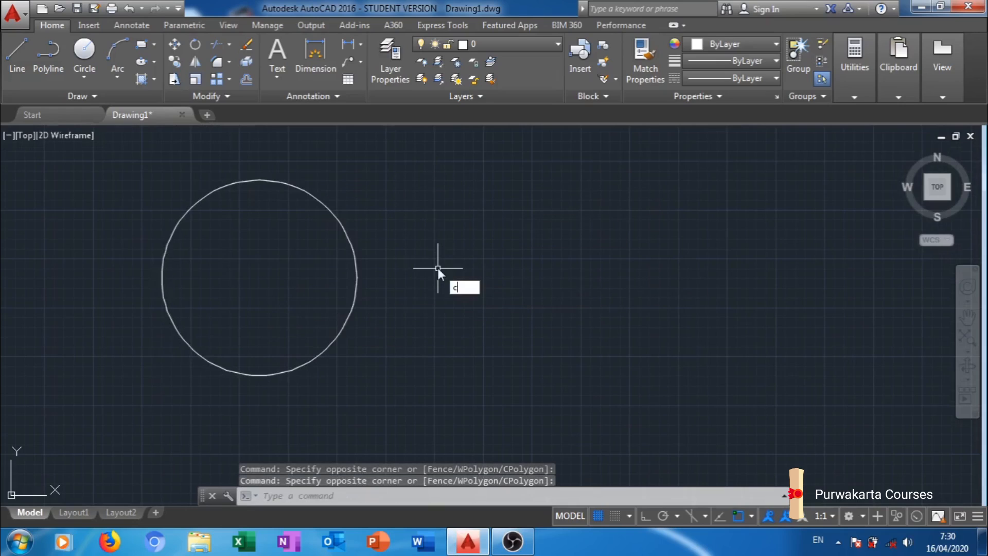
key(Return)
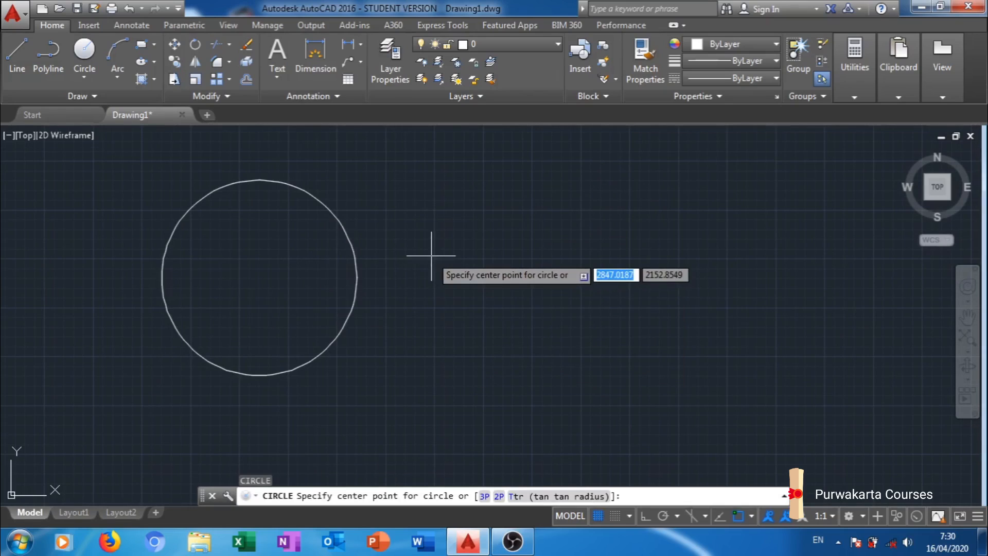
middle_drag(417, 257, 640, 235)
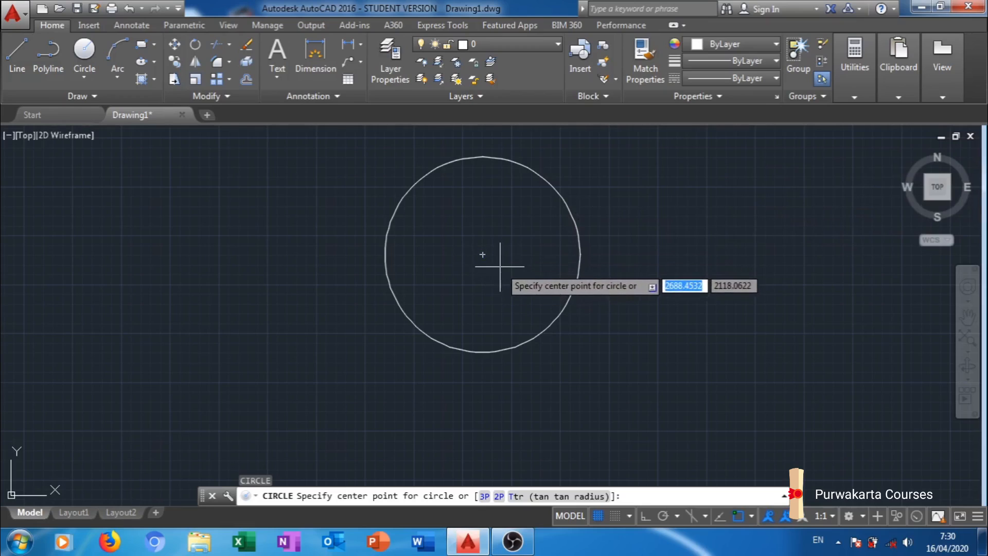
key(Escape)
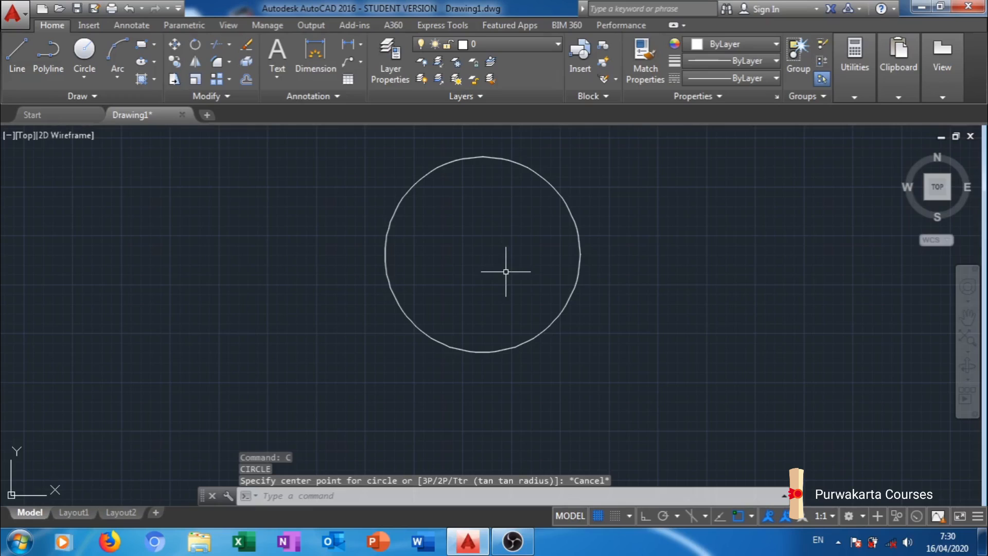
Enable all object snap modes, including Center, in the drafting settings and apply them
text(os)
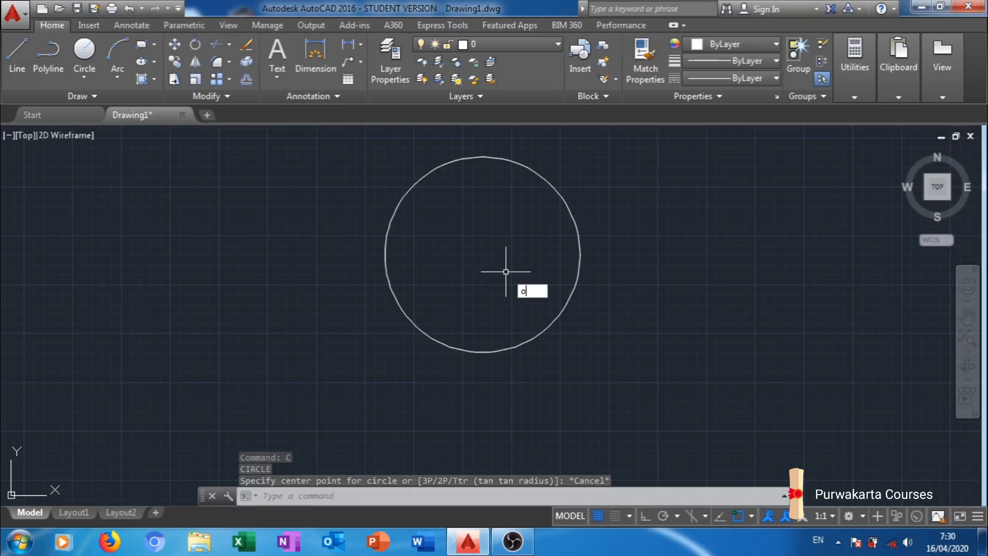
key(Return)
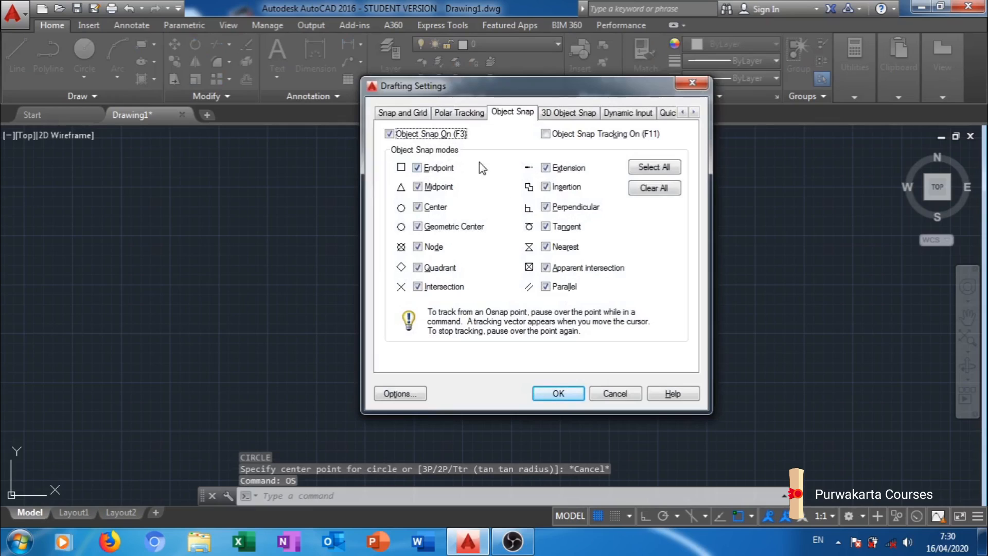
click(418, 207)
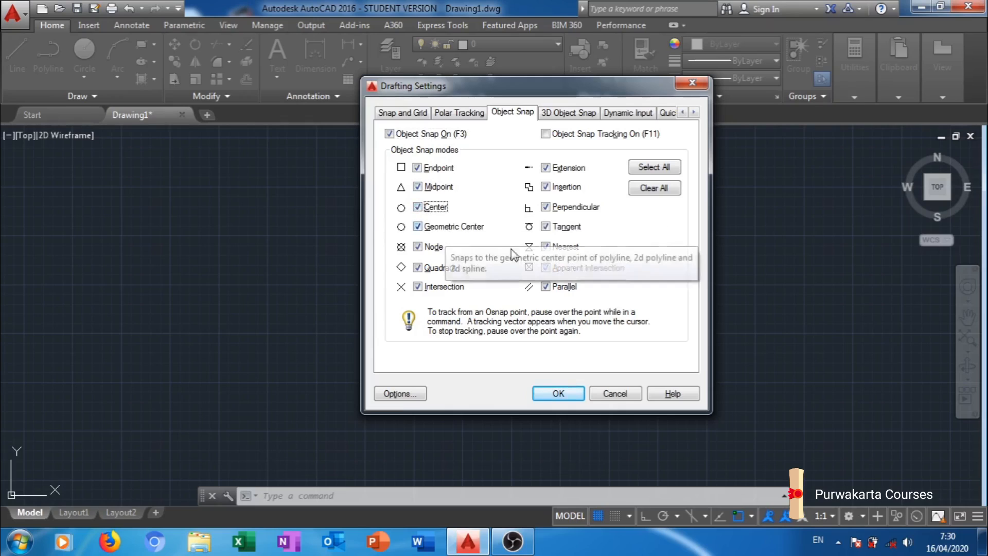
click(659, 168)
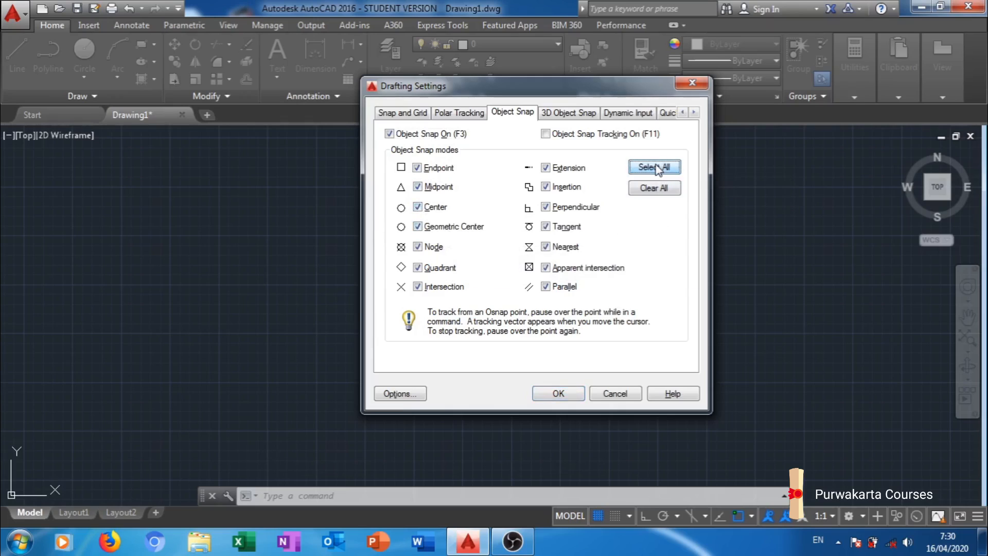
click(558, 393)
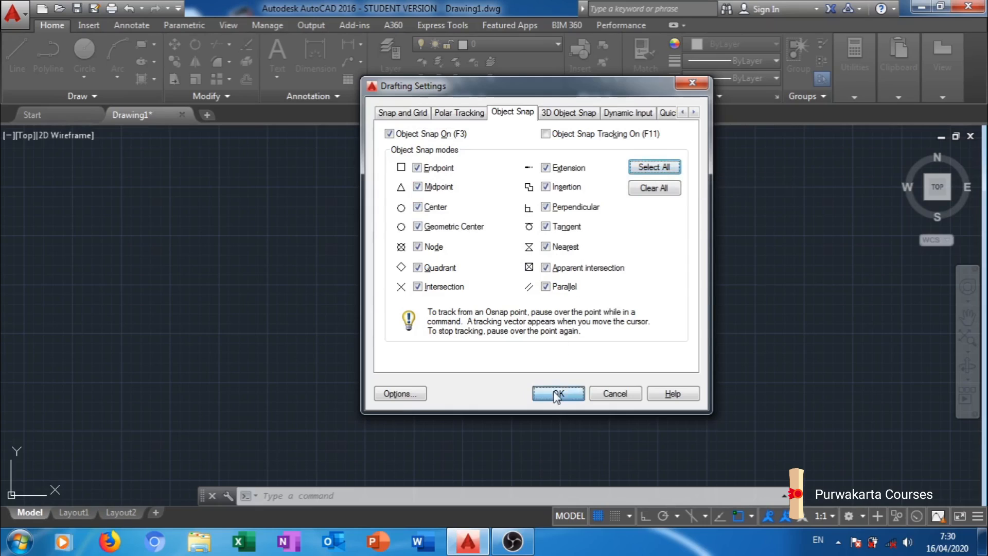
Draw a concentric circle with a radius of 50 from the center of the existing circle
middle_drag(613, 272, 614, 321)
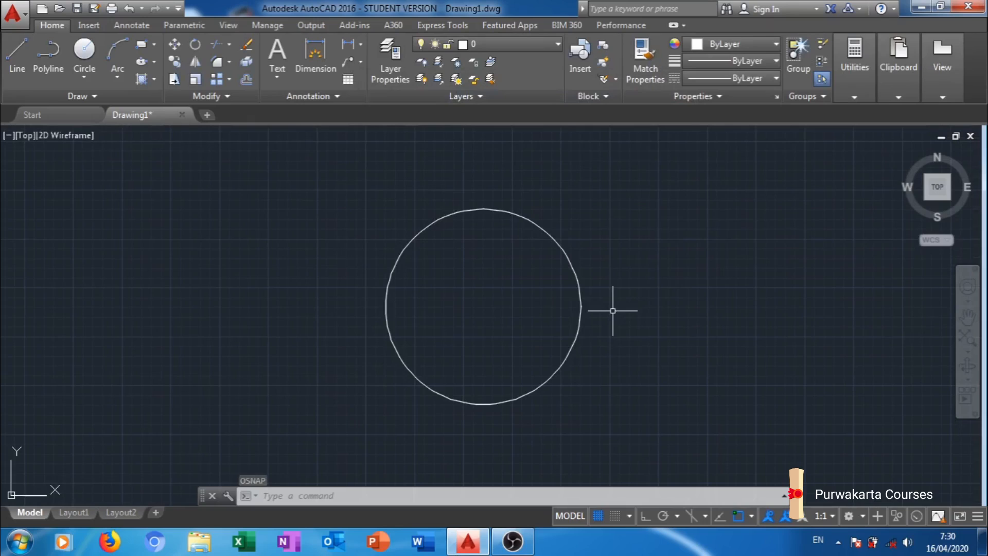
text(c)
key(Return)
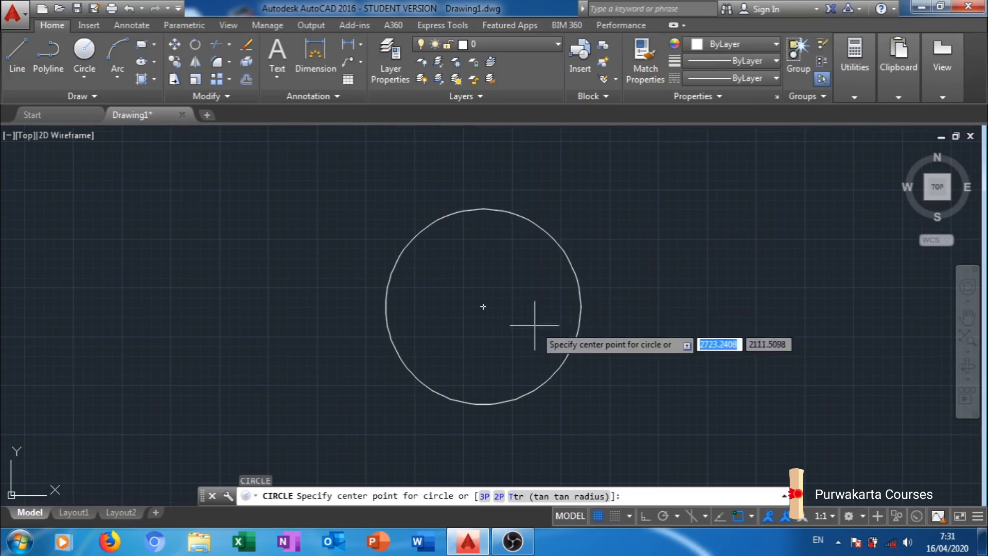
click(484, 306)
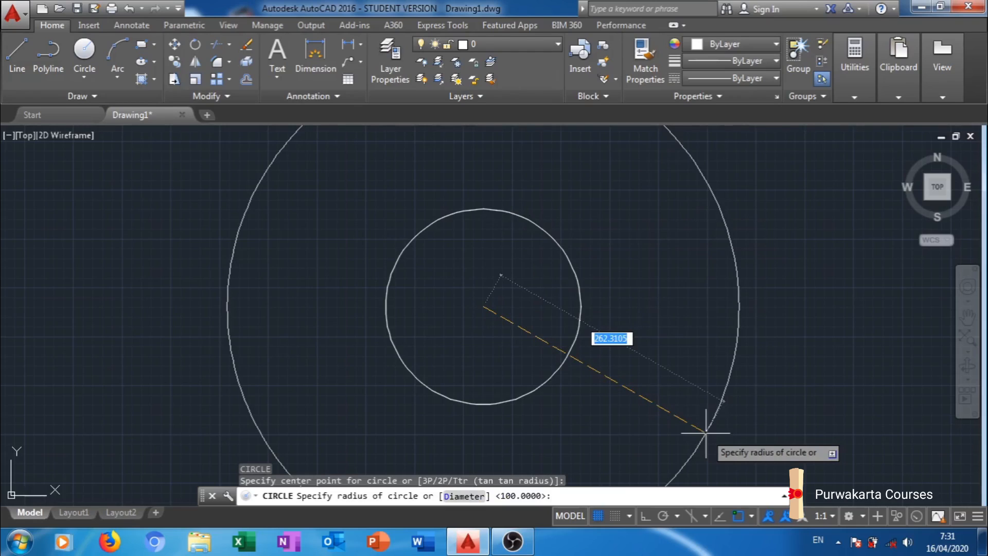
text(50)
key(Return)
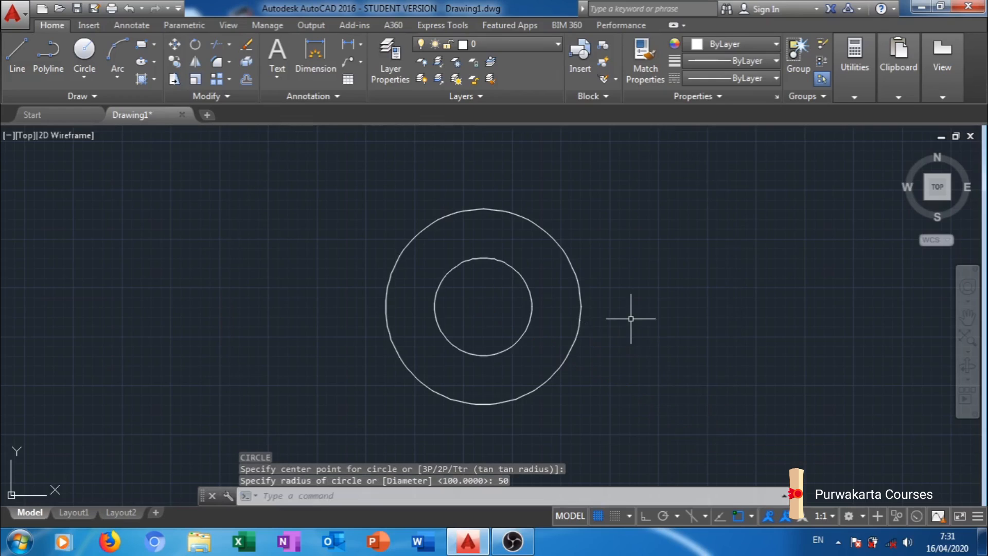
Copy the radius-50 inner circle from its center to four spots around the outer circle, two on its left and two on its right
scroll(631, 311, down, 2)
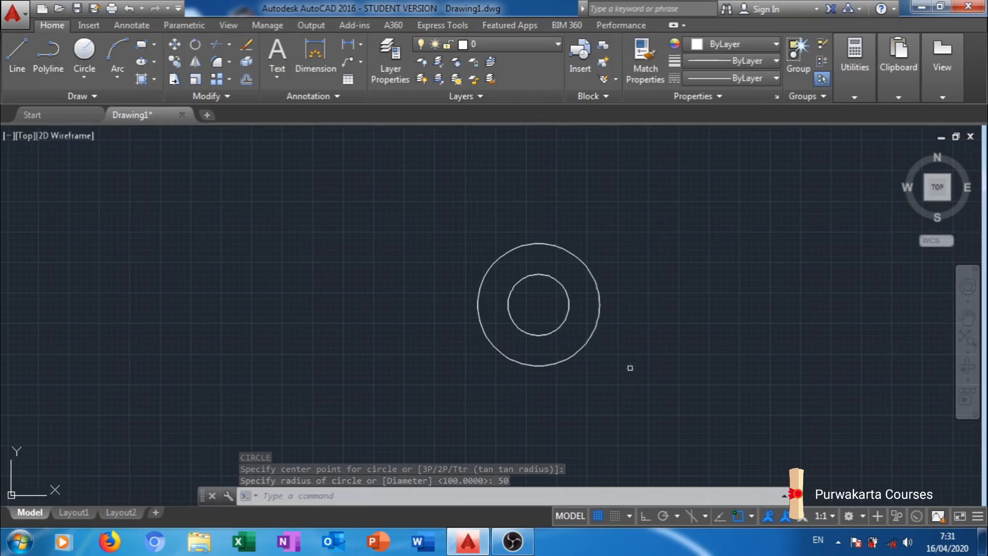
middle_drag(632, 357, 580, 322)
scroll(579, 277, up, 2)
middle_drag(579, 277, 608, 326)
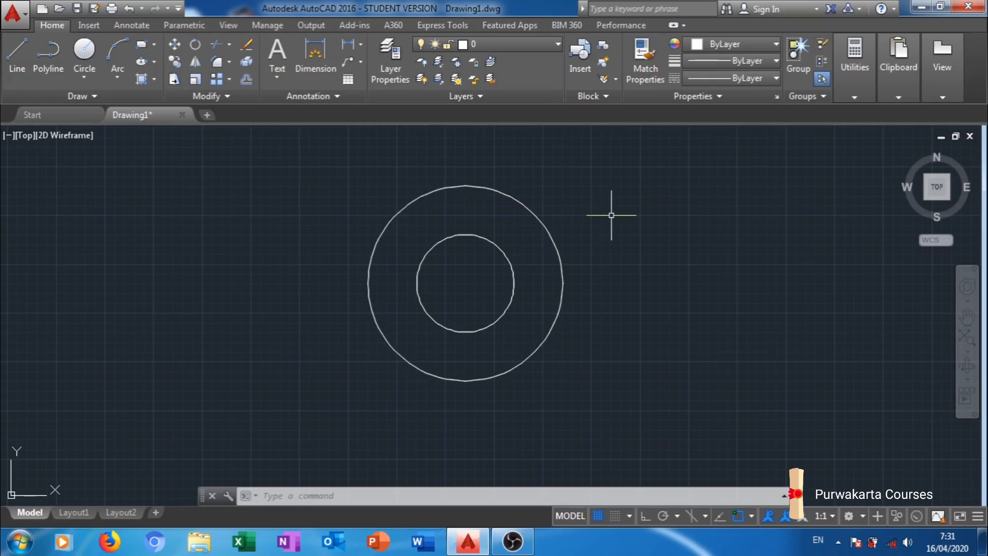
text(o)
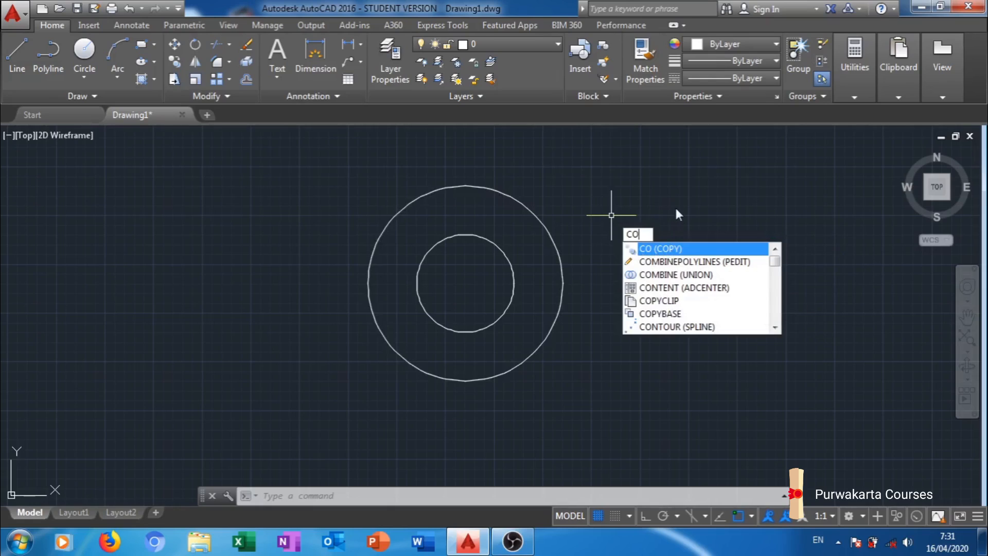
key(Return)
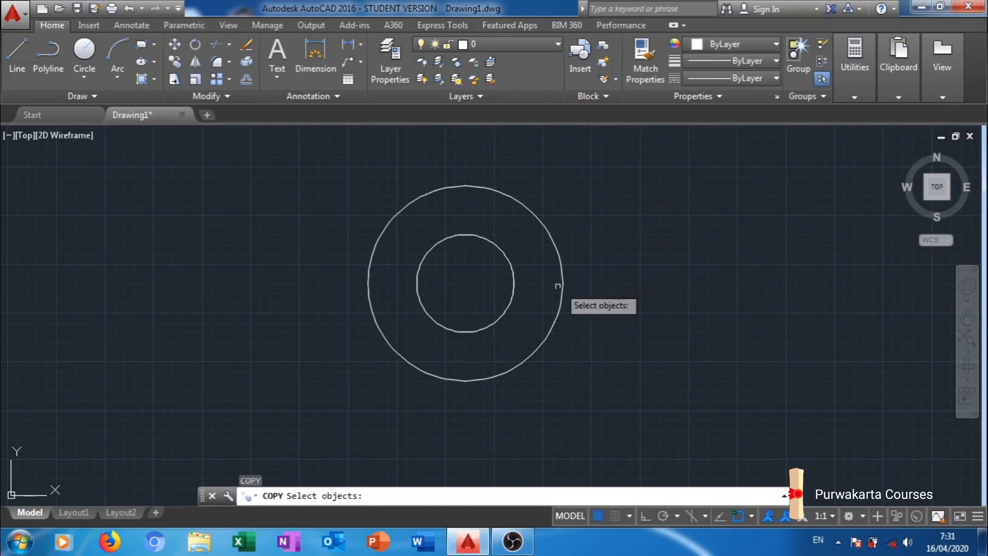
click(483, 236)
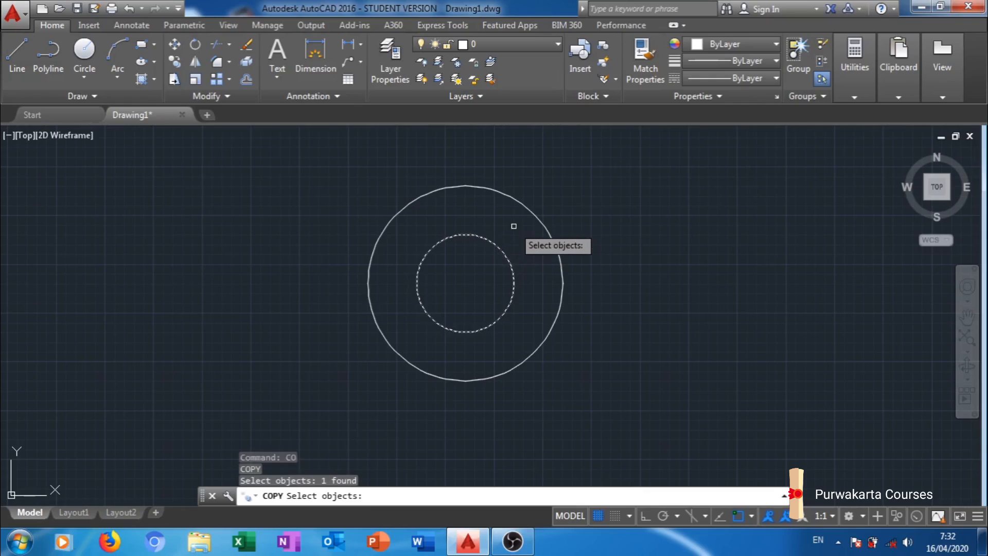
key(Return)
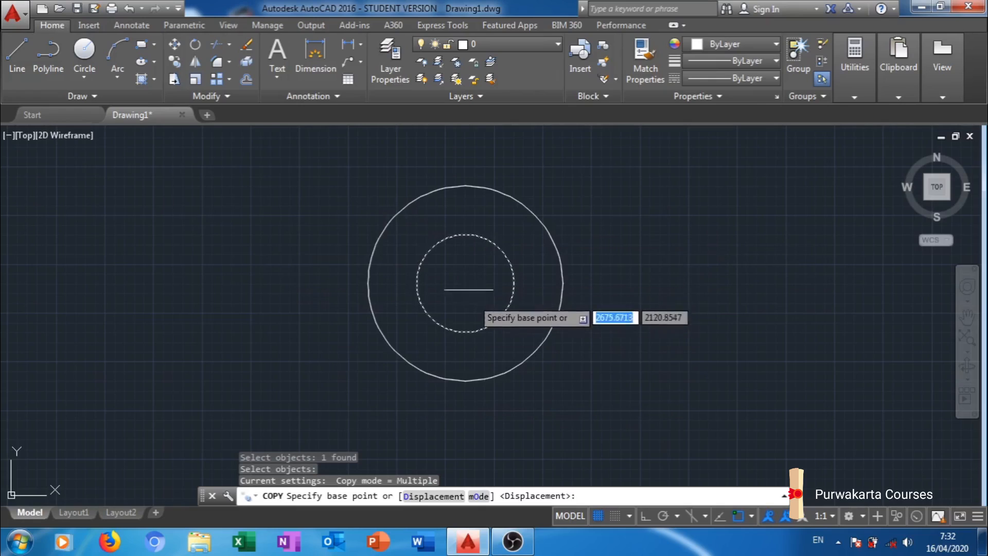
click(466, 283)
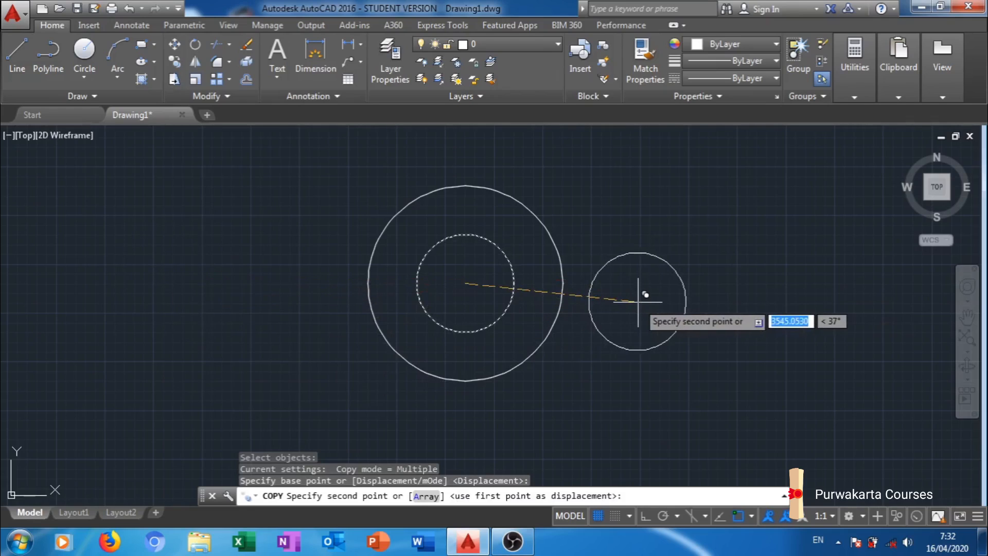
click(661, 271)
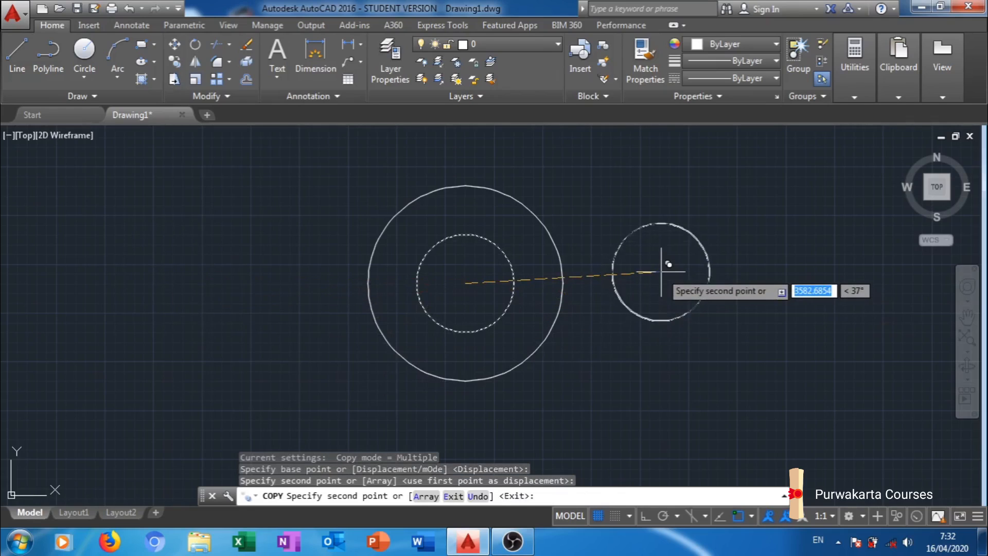
click(164, 287)
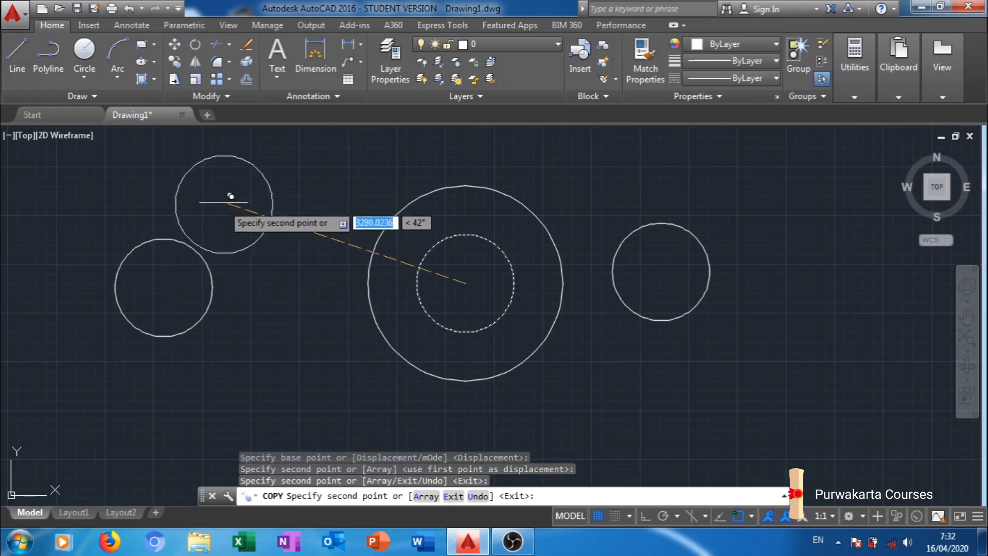
click(233, 193)
click(592, 162)
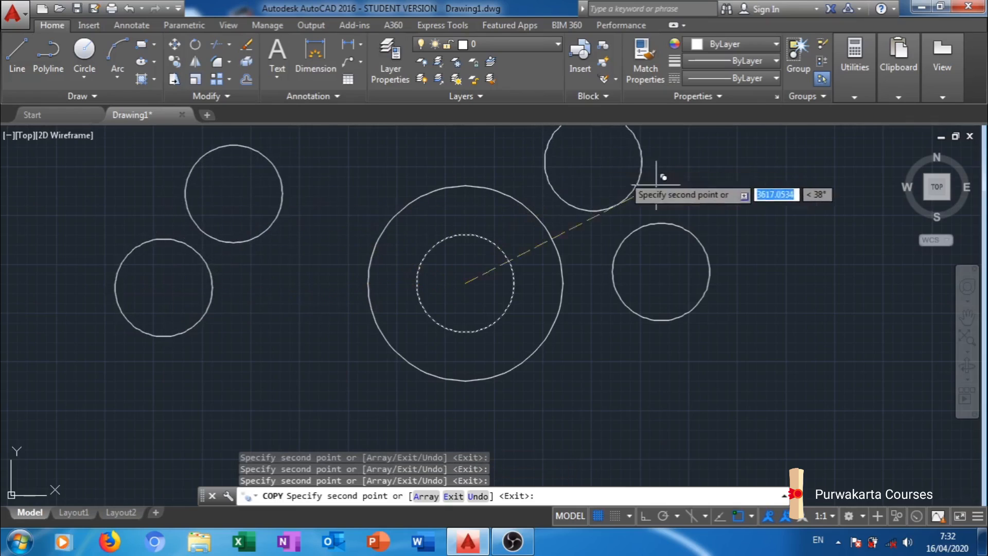
key(Escape)
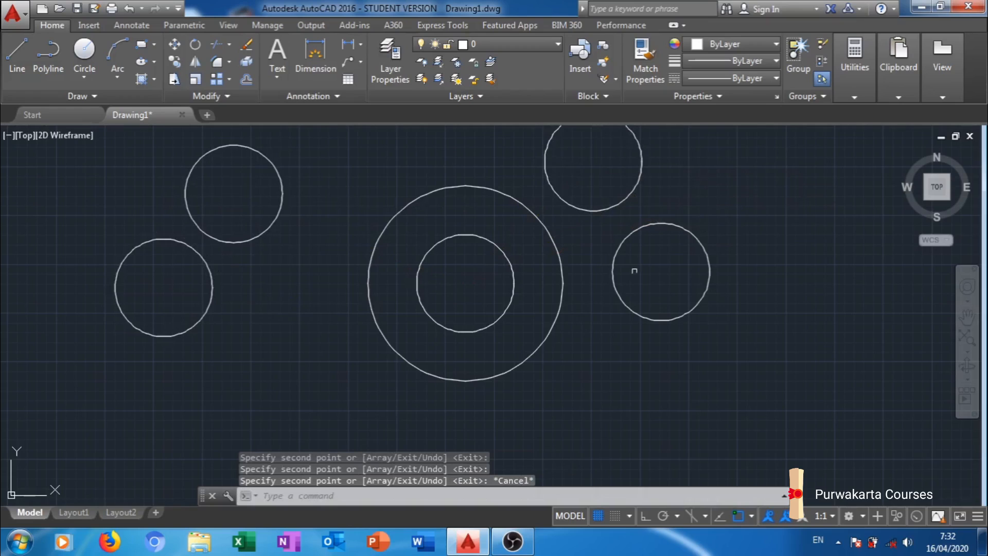
Copy the inner circle from its top quadrant 500 units horizontally to the right with Ortho turned on
scroll(508, 322, down, 2)
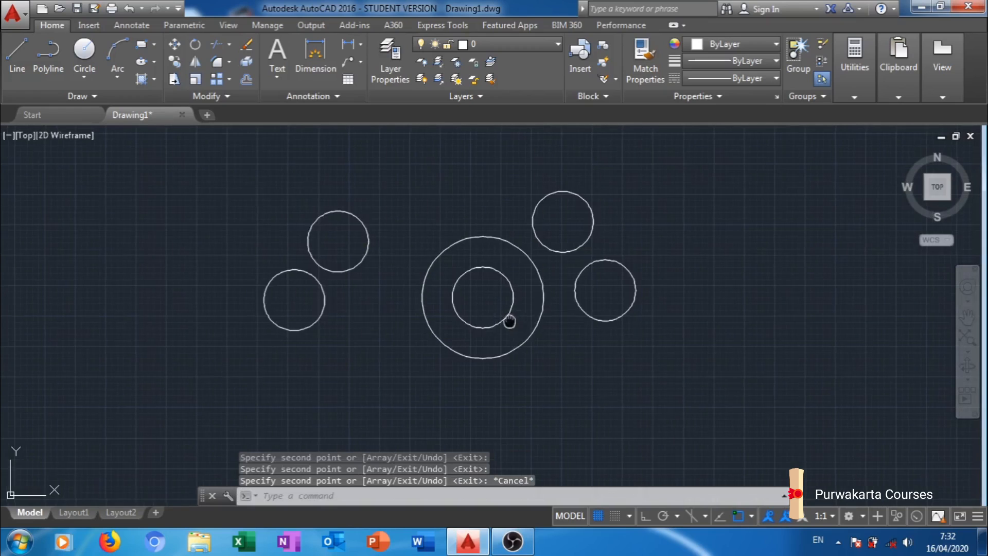
middle_drag(509, 319, 464, 284)
text(ct )
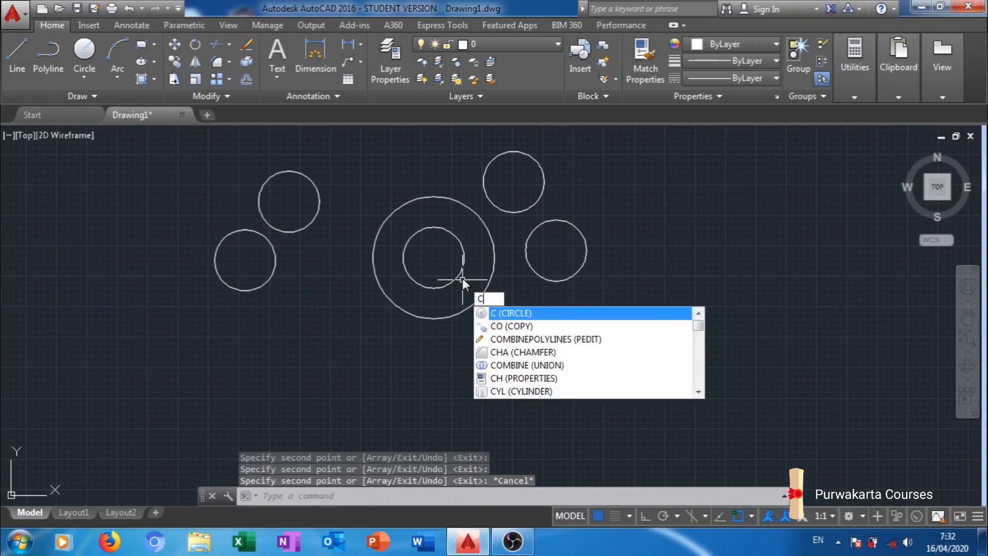
text(o)
key(Return)
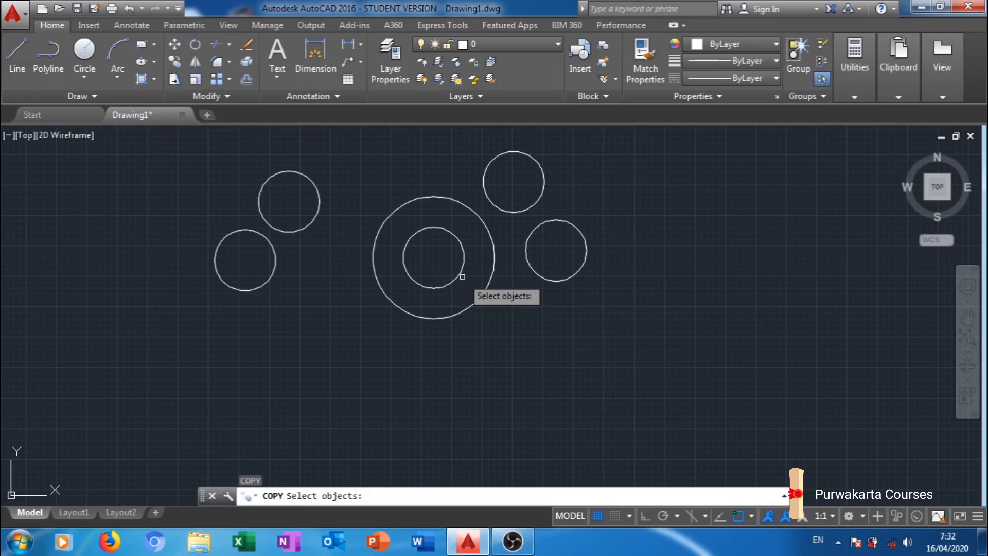
click(449, 230)
key(Return)
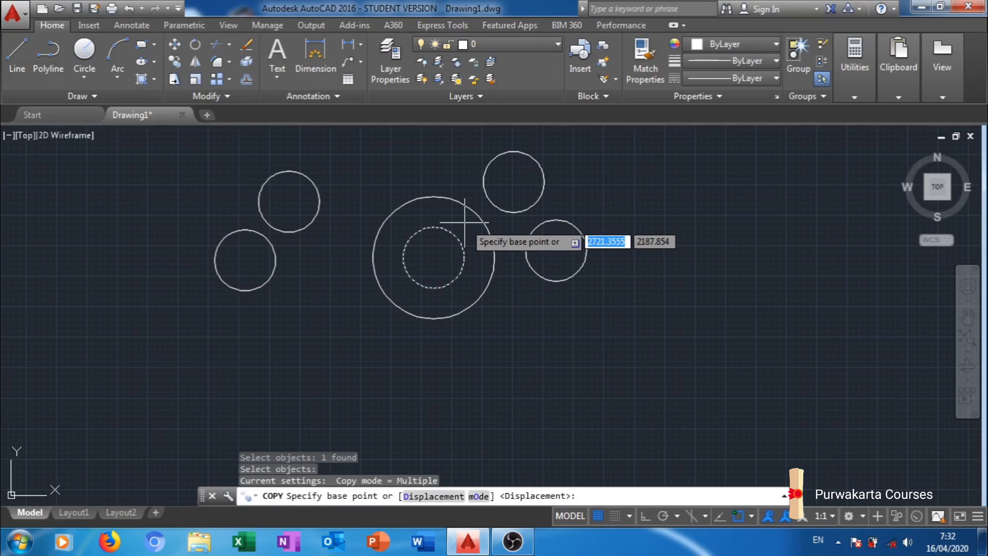
click(434, 226)
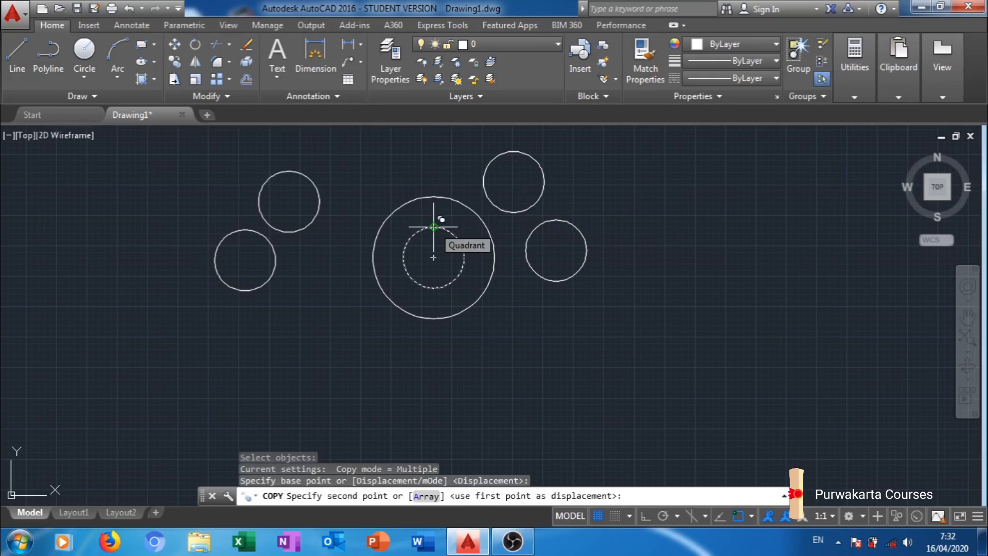
click(645, 516)
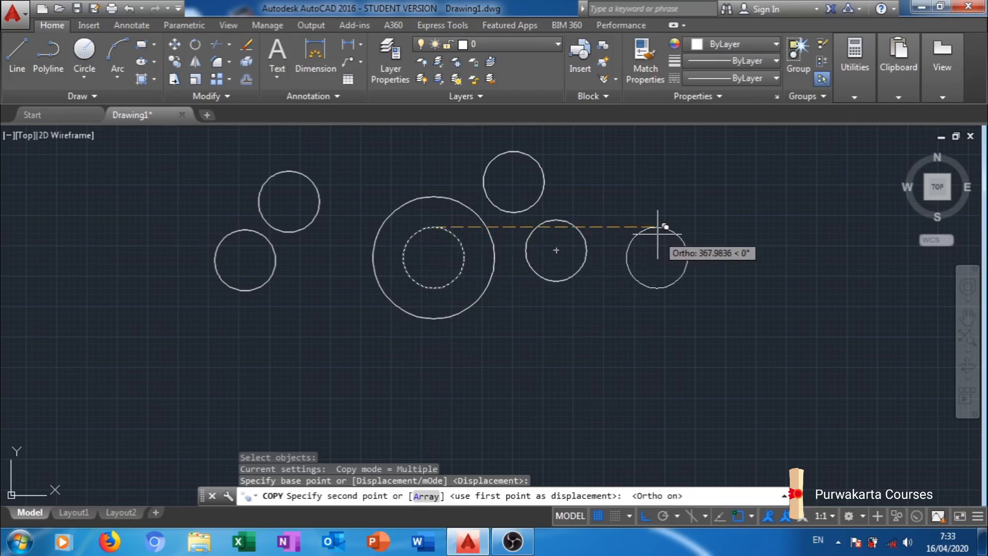
text(500)
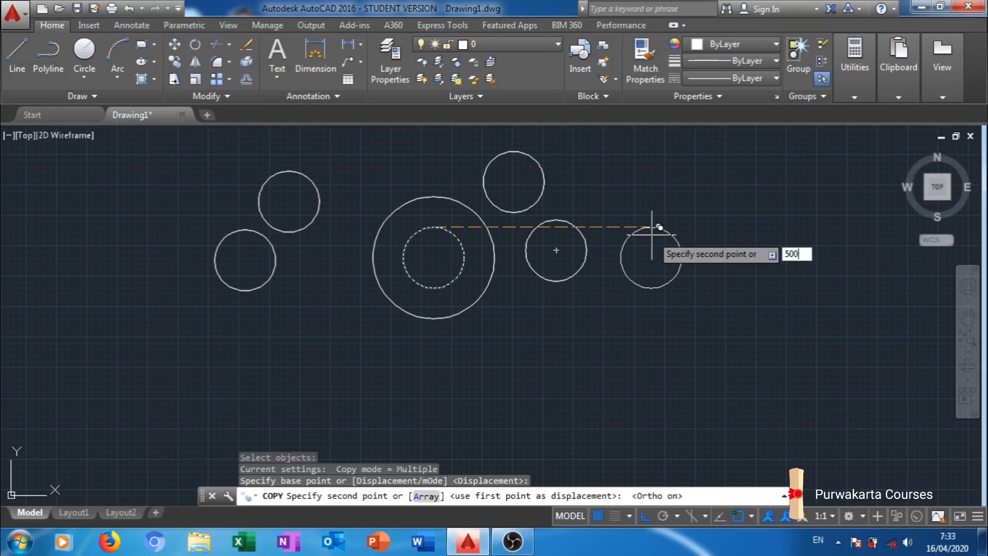
key(Return)
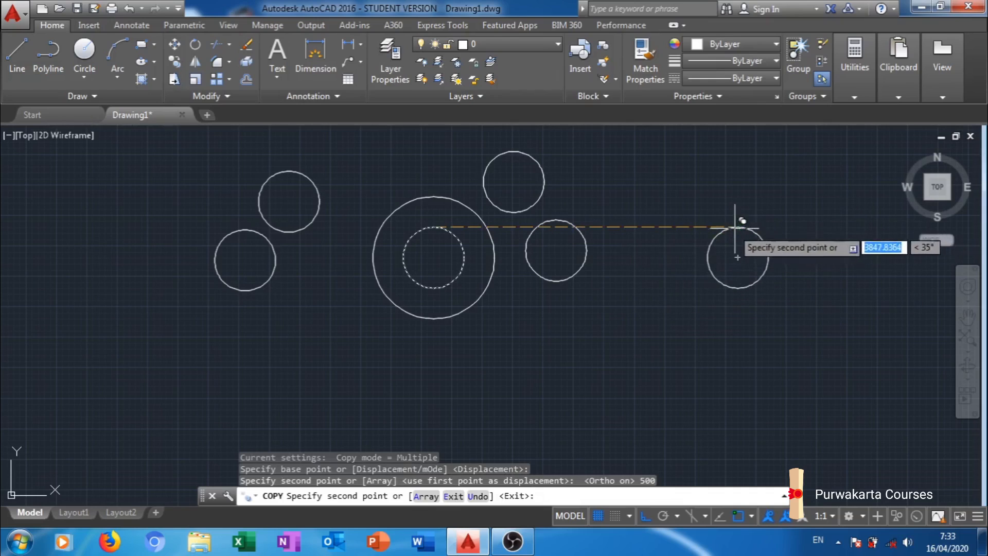
key(Escape)
click(793, 202)
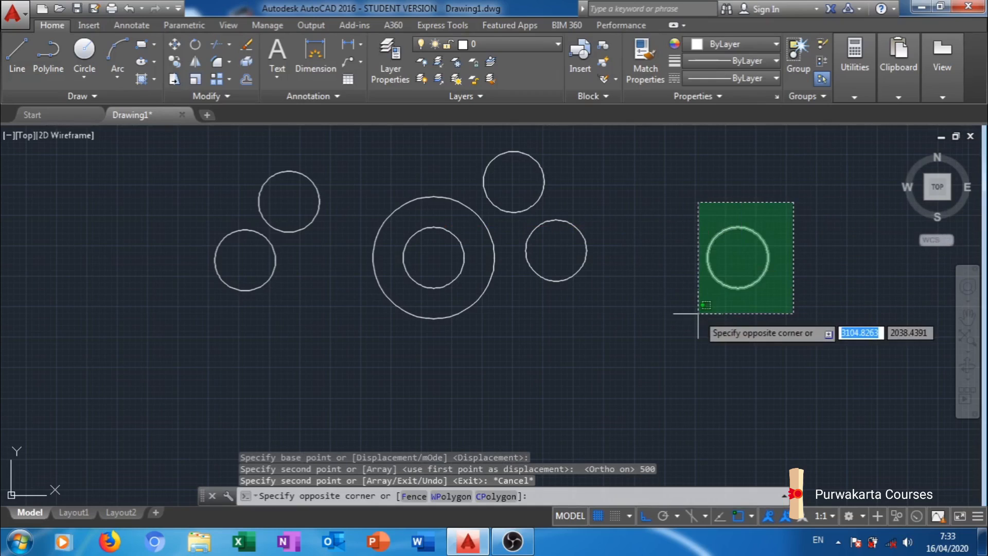
click(810, 231)
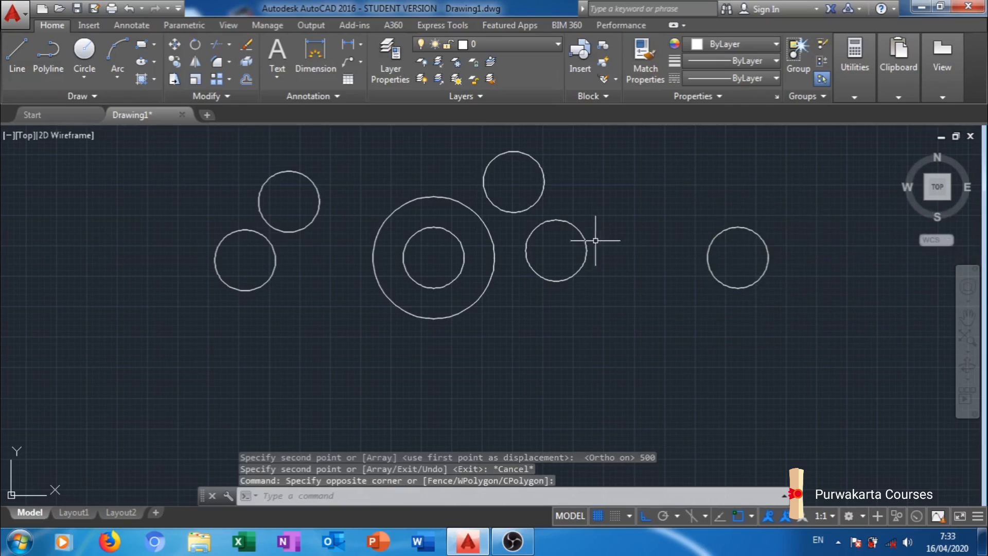
Draw a line from the inner circle's top quadrant to the top quadrant of the far-right copy
text(l)
key(Return)
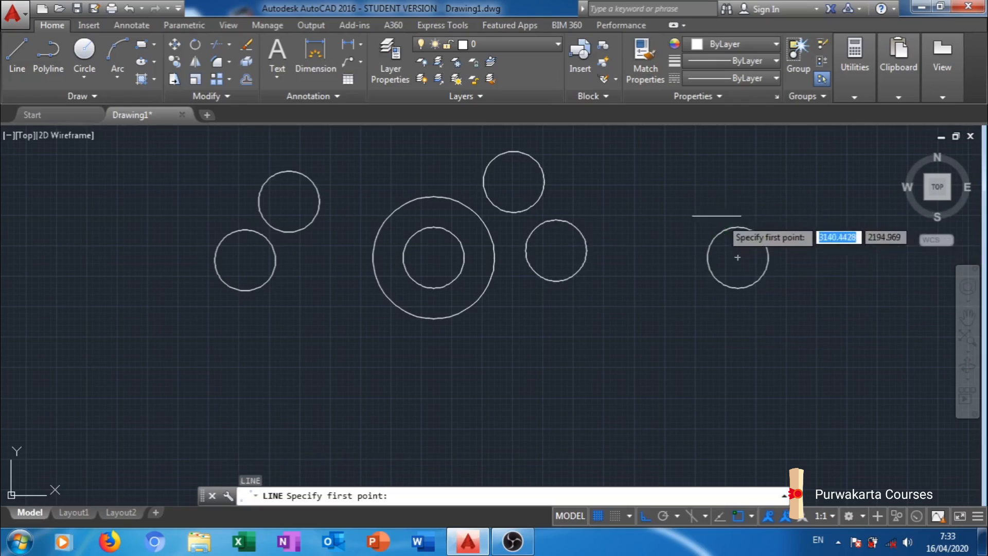
click(433, 226)
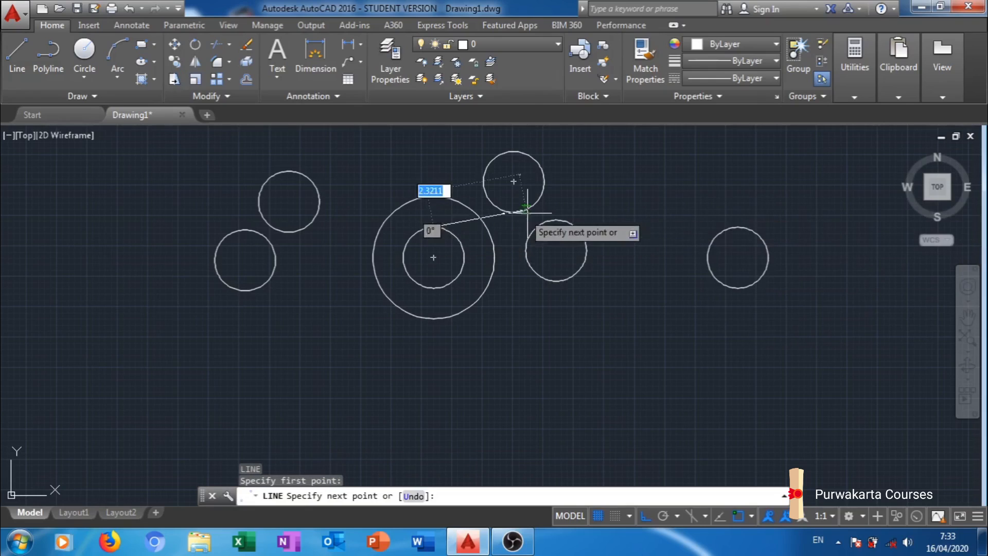
click(738, 227)
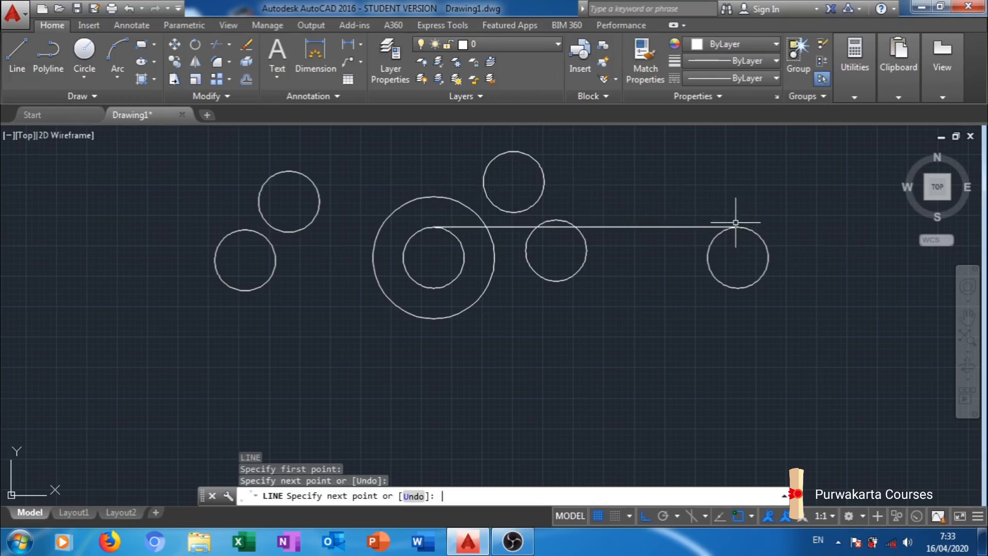
key(Return)
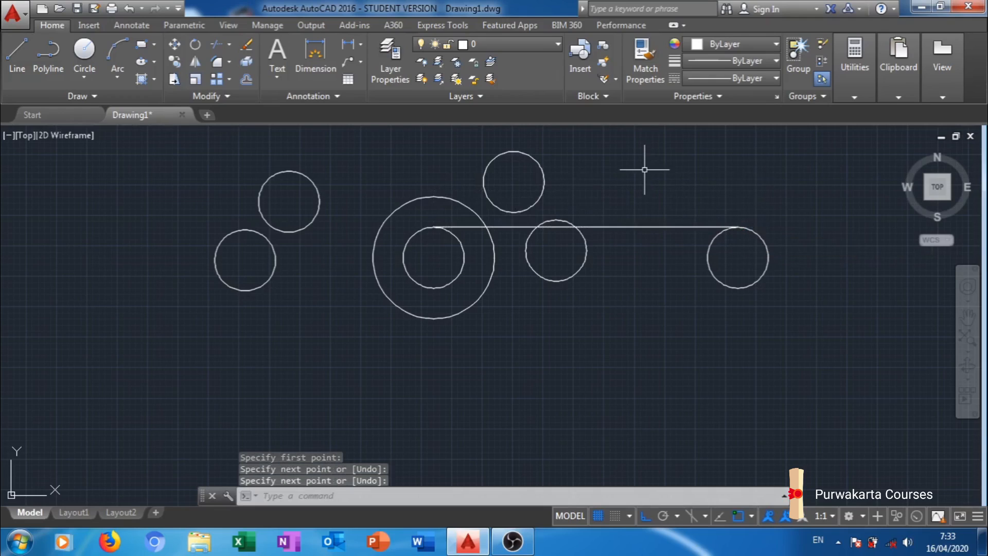
Check the length of the line between the two circles in its properties
click(639, 227)
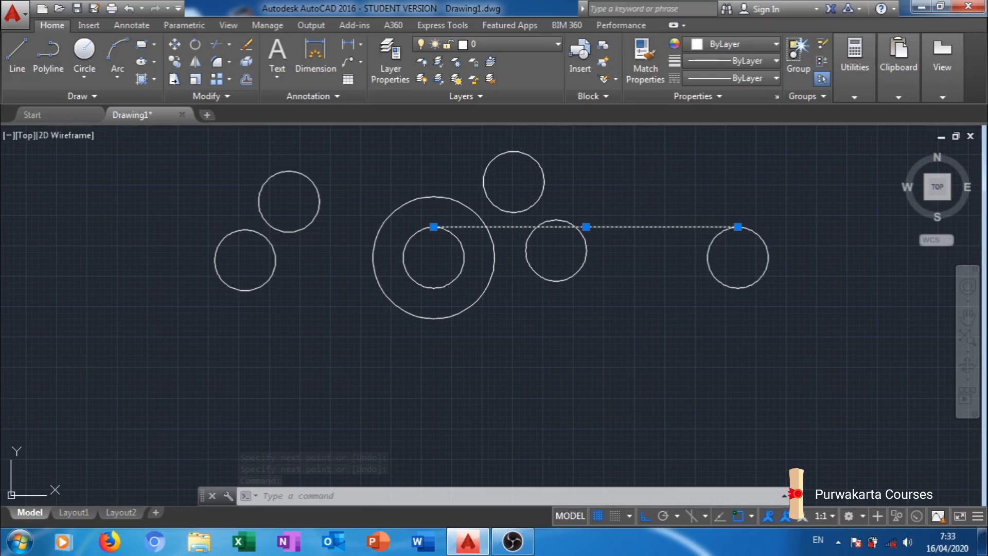
key(ctrl+1)
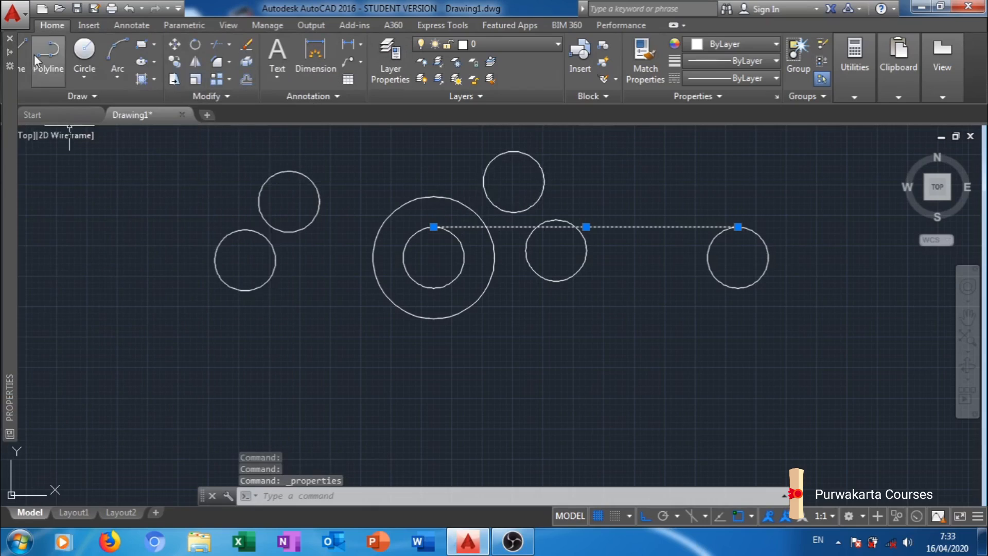
mouse_move(9, 50)
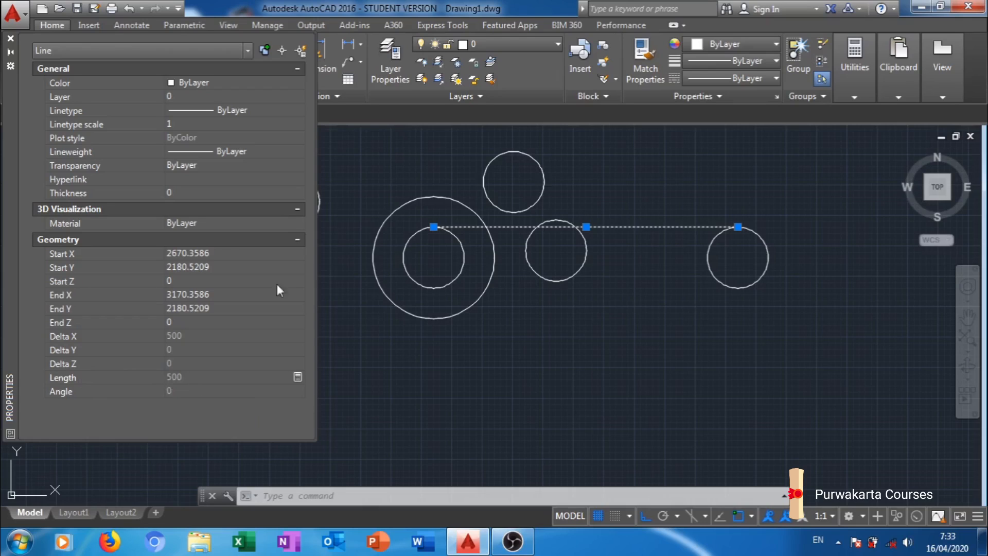
click(11, 37)
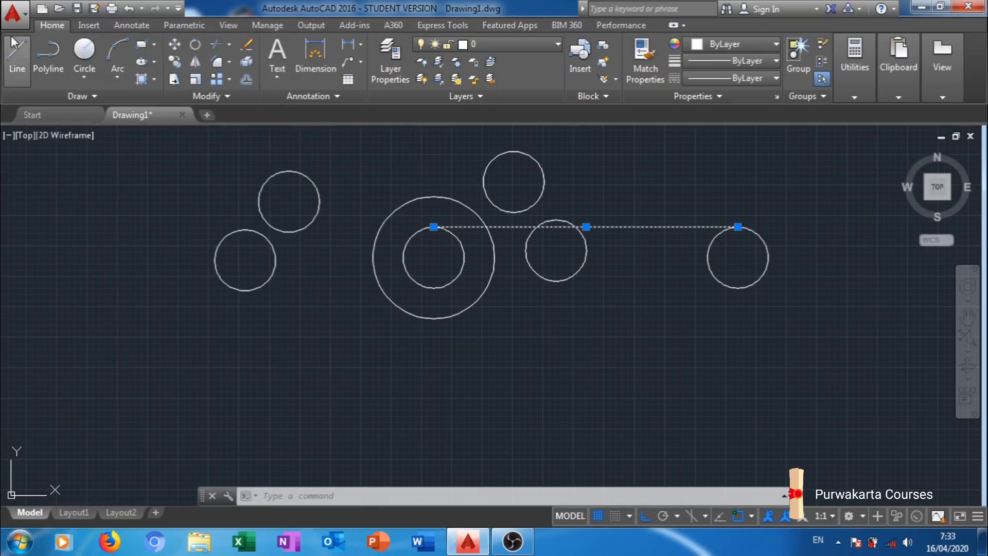
key(Escape)
key(Escape)
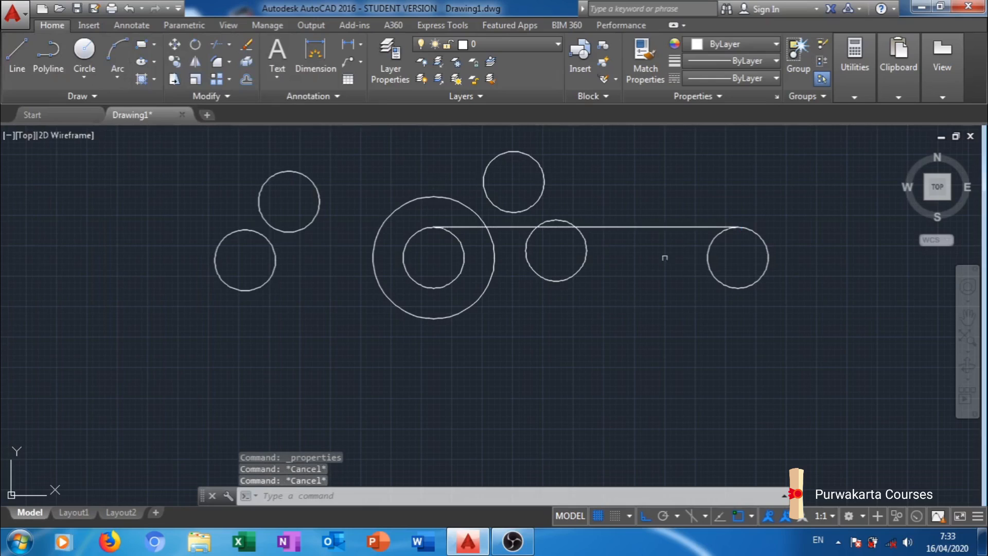
Delete the far-right circle copy together with the horizontal line attached to it
click(798, 204)
click(668, 309)
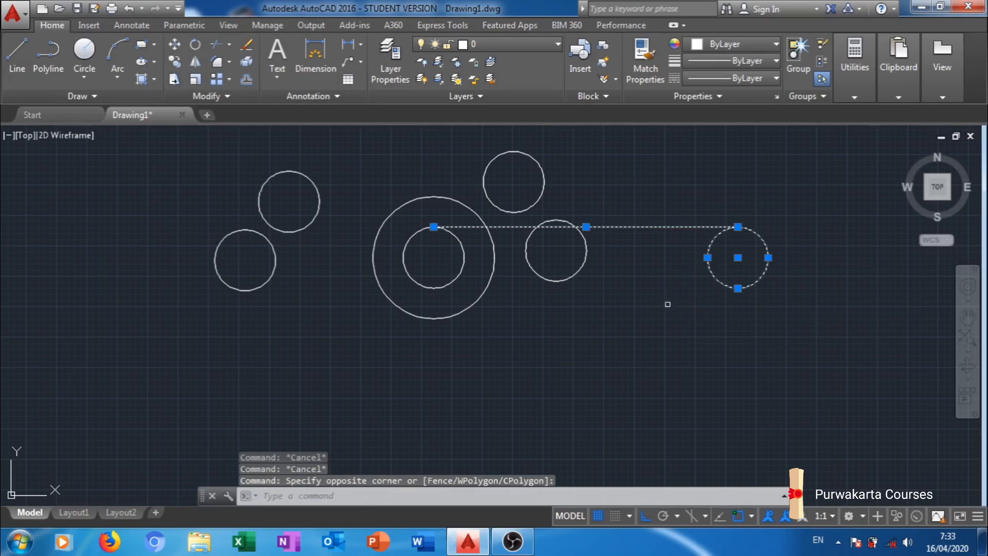
key(Delete)
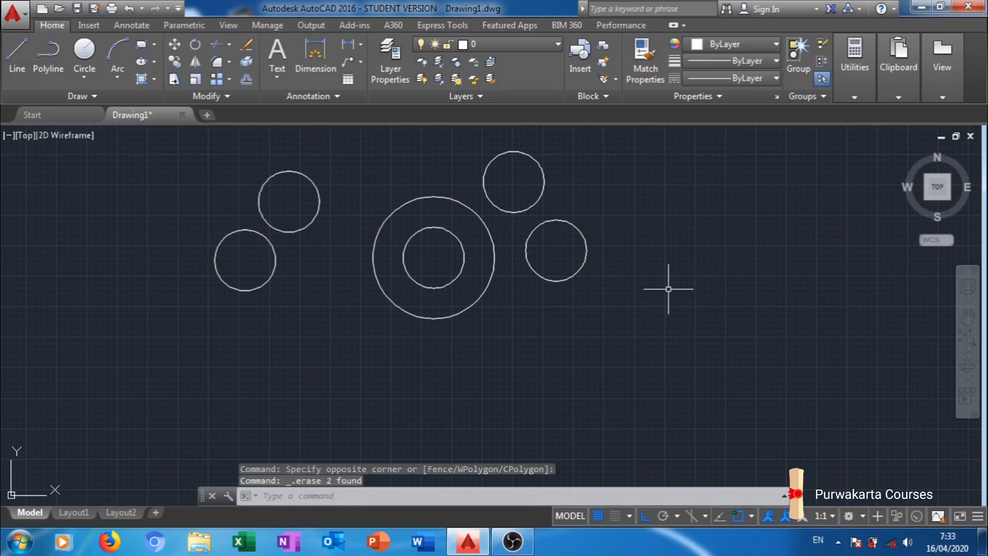
Copy the inner circle from its top quadrant 300 units horizontally to the left
text(ct o)
key(Return)
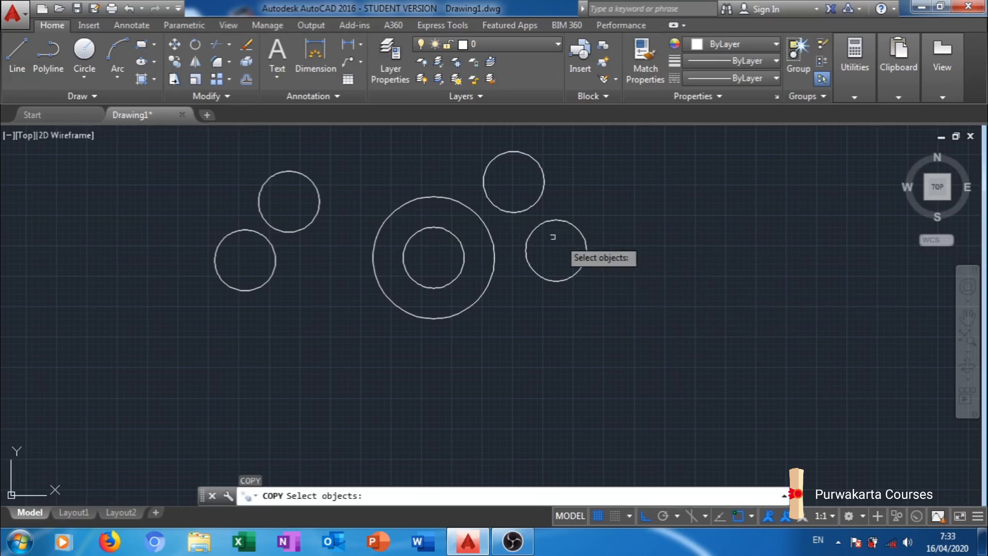
click(439, 227)
key(Return)
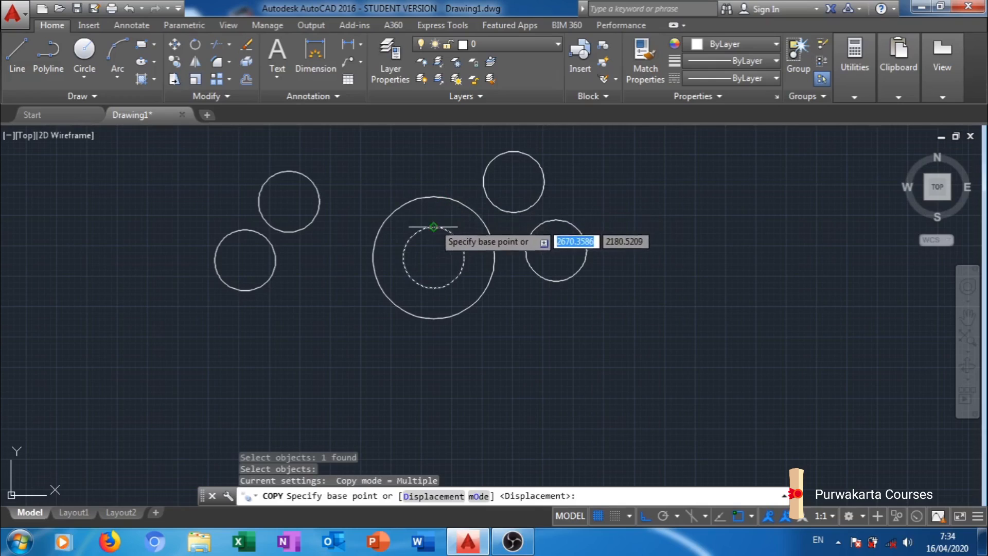
click(434, 227)
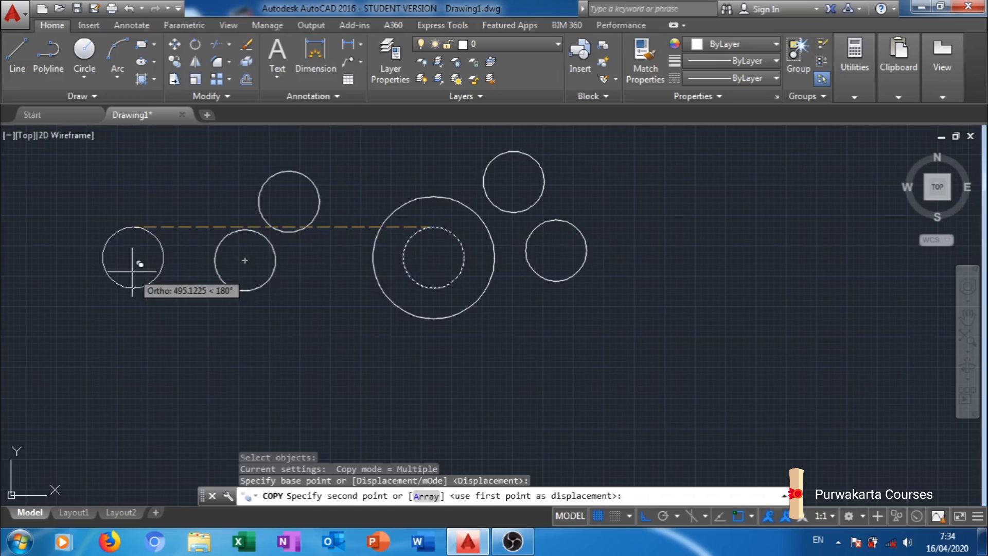
text(300)
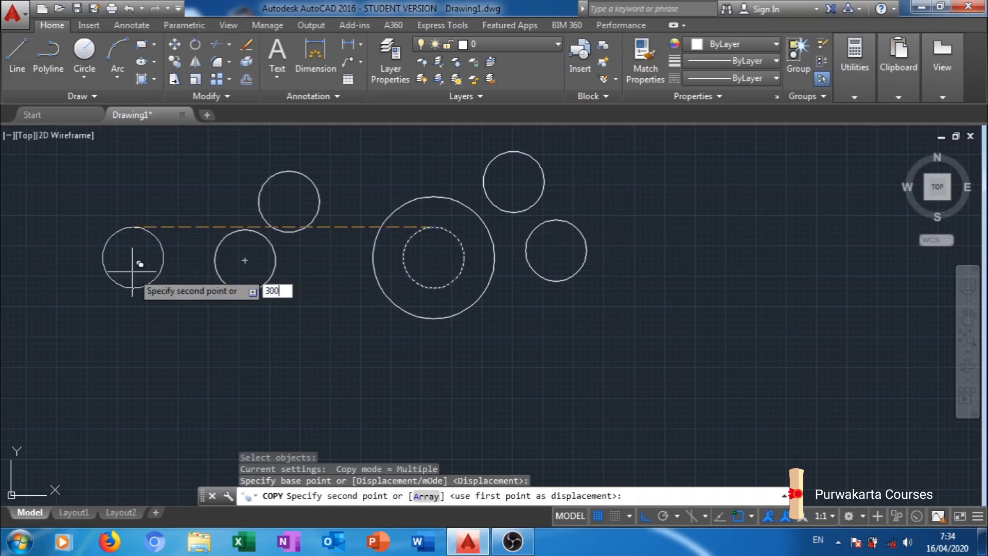
key(Return)
key(Return)
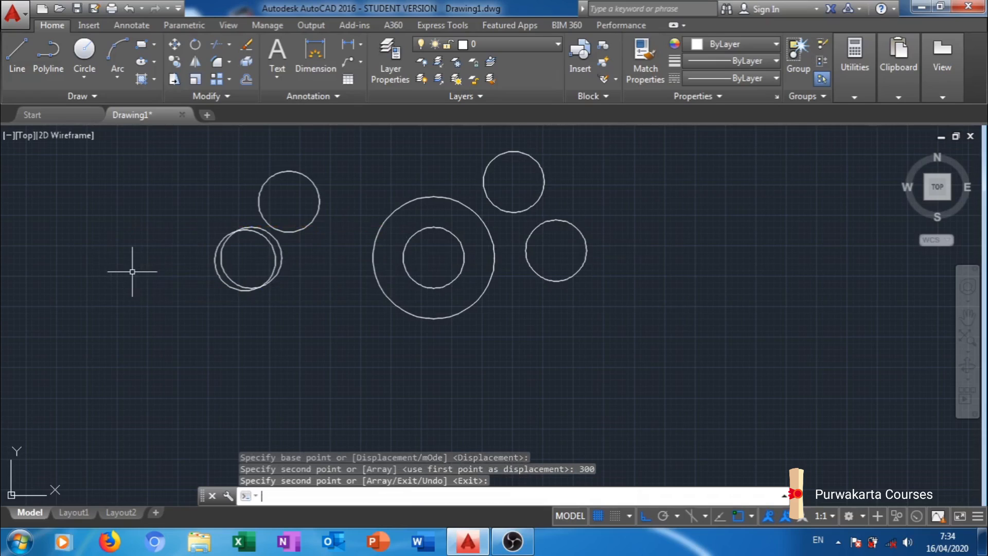
scroll(271, 234, up, 6)
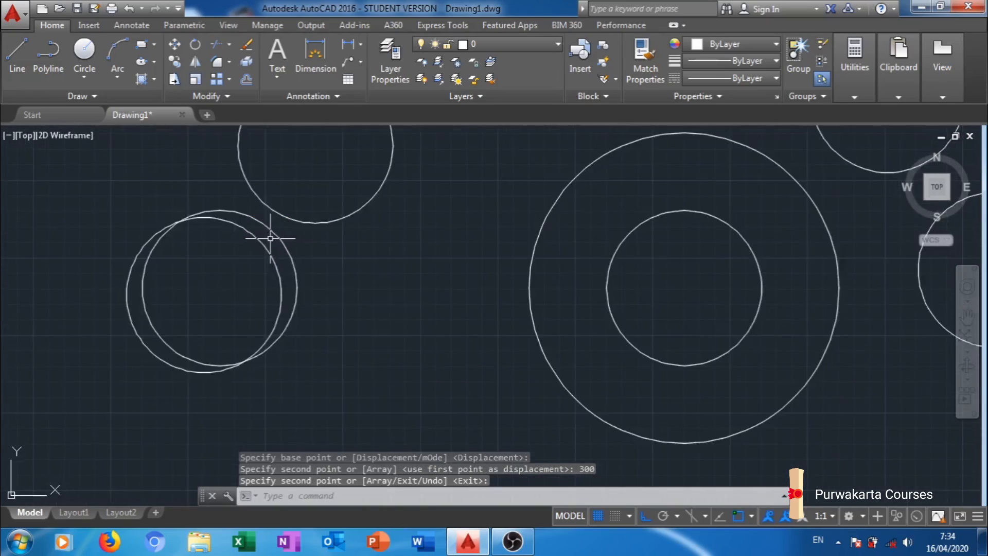
click(331, 232)
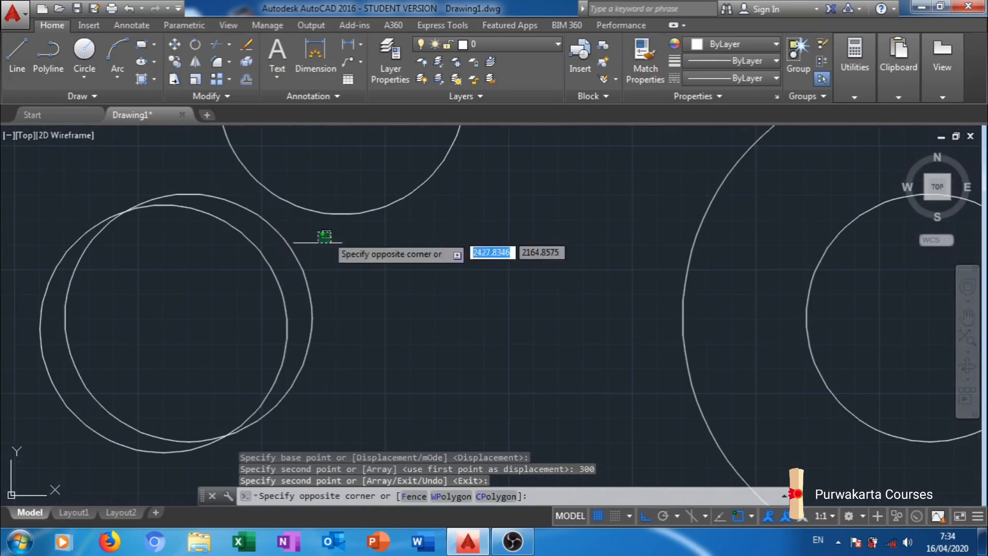
click(286, 270)
key(Escape)
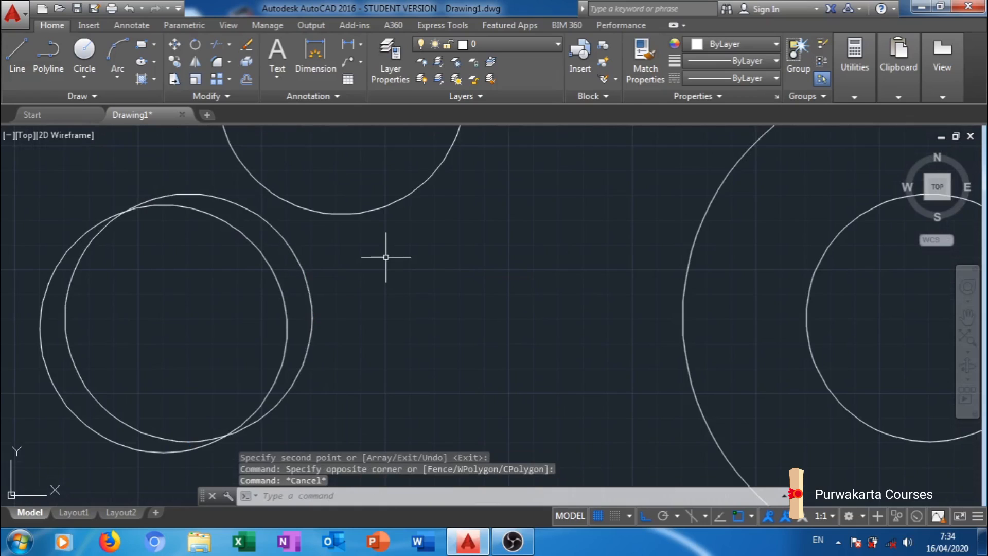
scroll(385, 256, down, 6)
mouse_move(495, 354)
middle_down()
mouse_move(341, 326)
mouse_move(467, 355)
middle_up()
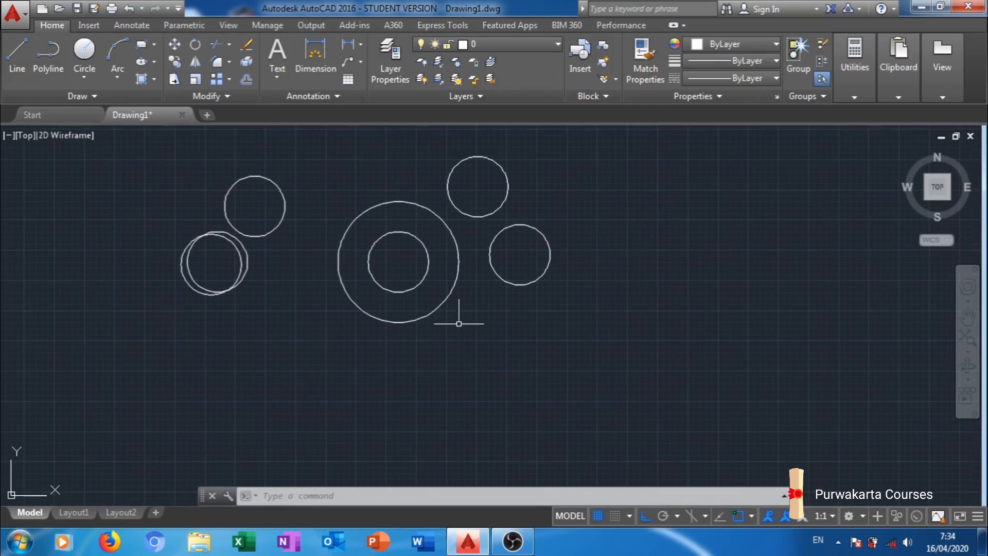
click(410, 163)
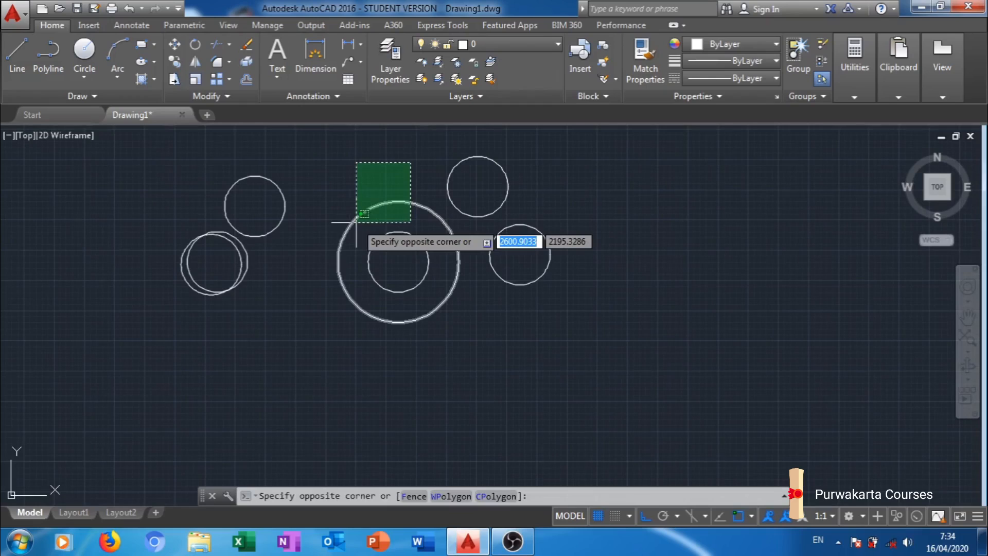
key(Escape)
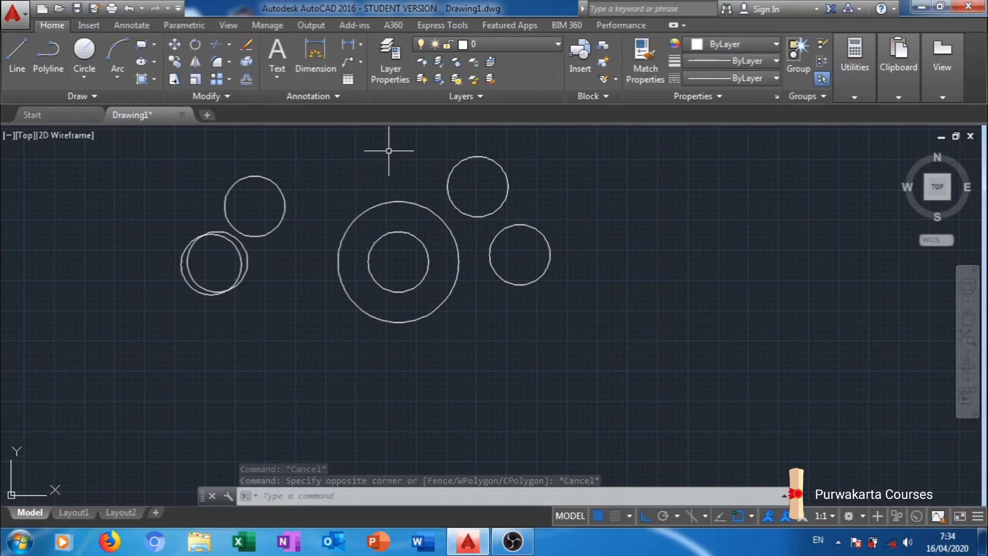
Move the large outer circle by its center horizontally to a free spot right of all the small circles
text(m)
key(Return)
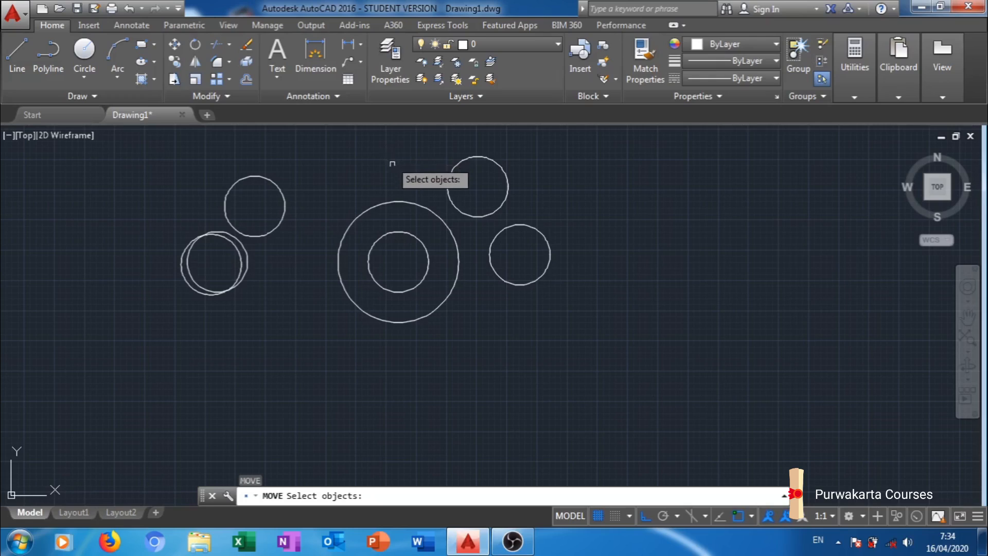
click(403, 201)
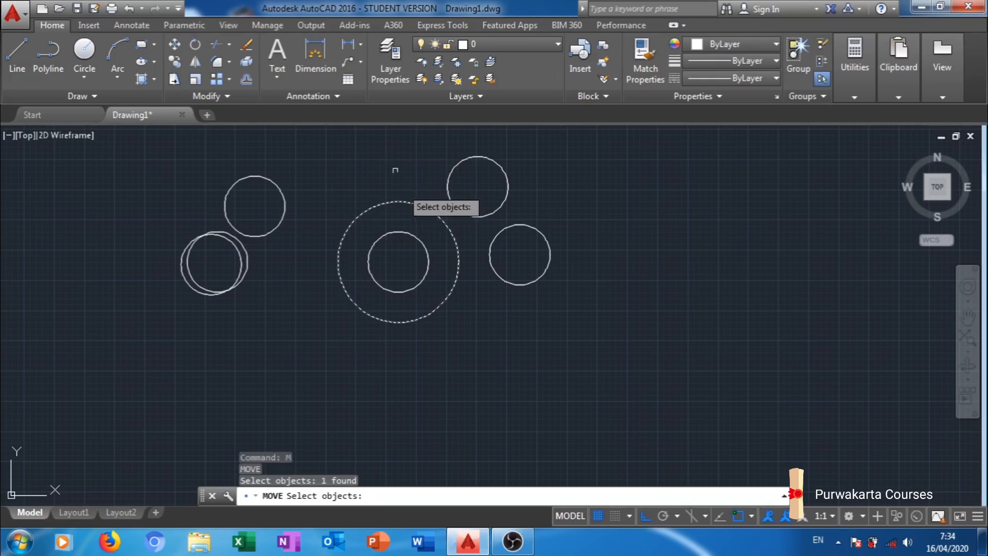
key(Return)
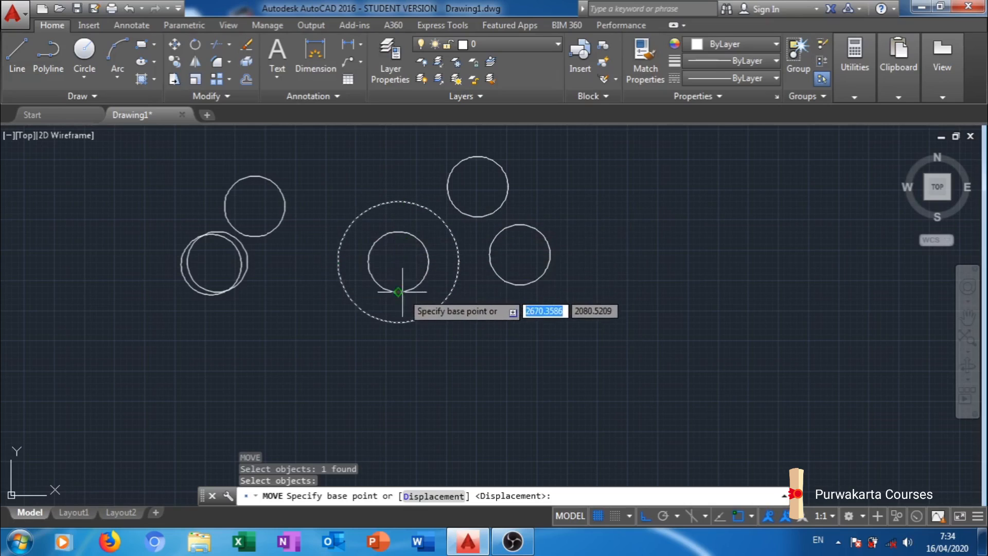
scroll(400, 267, up, 4)
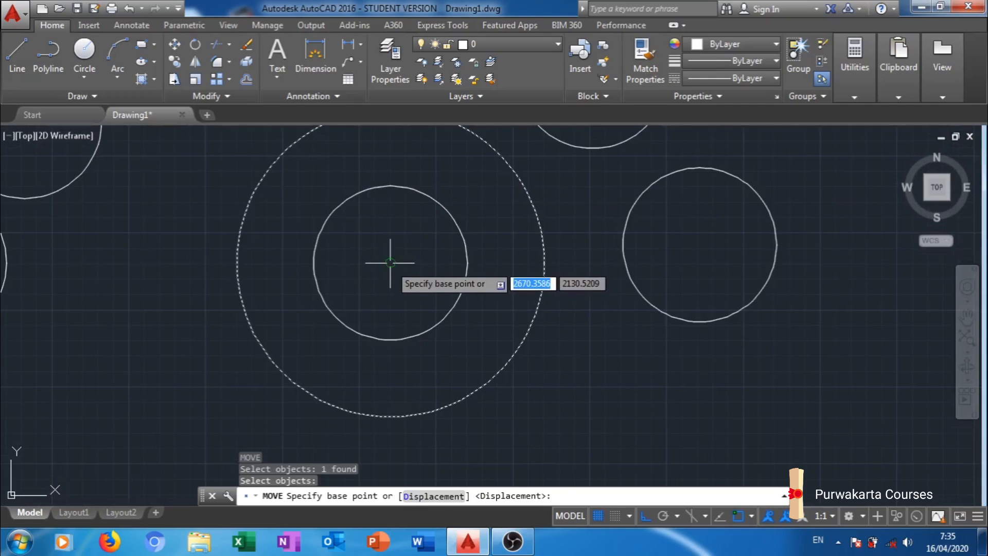
click(390, 262)
scroll(397, 254, down, 4)
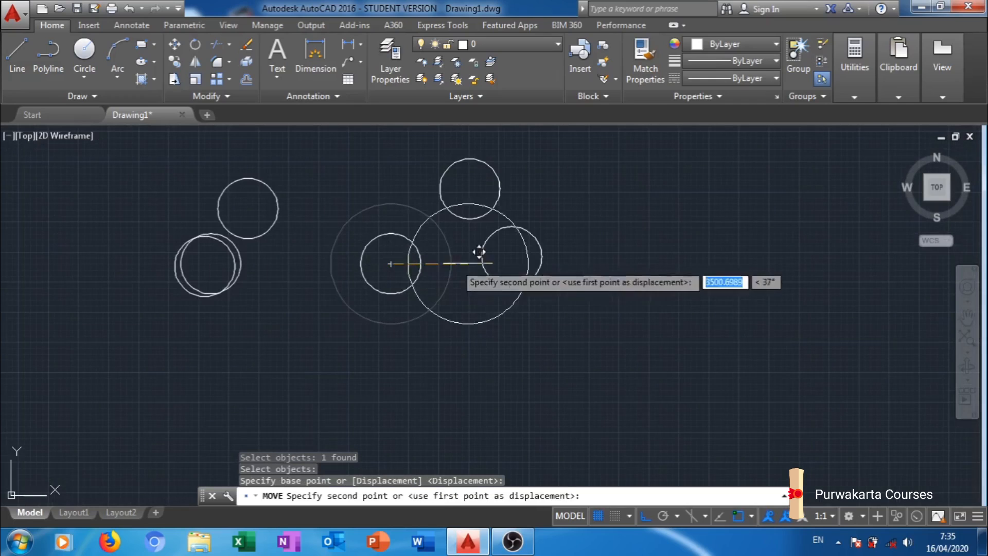
click(708, 245)
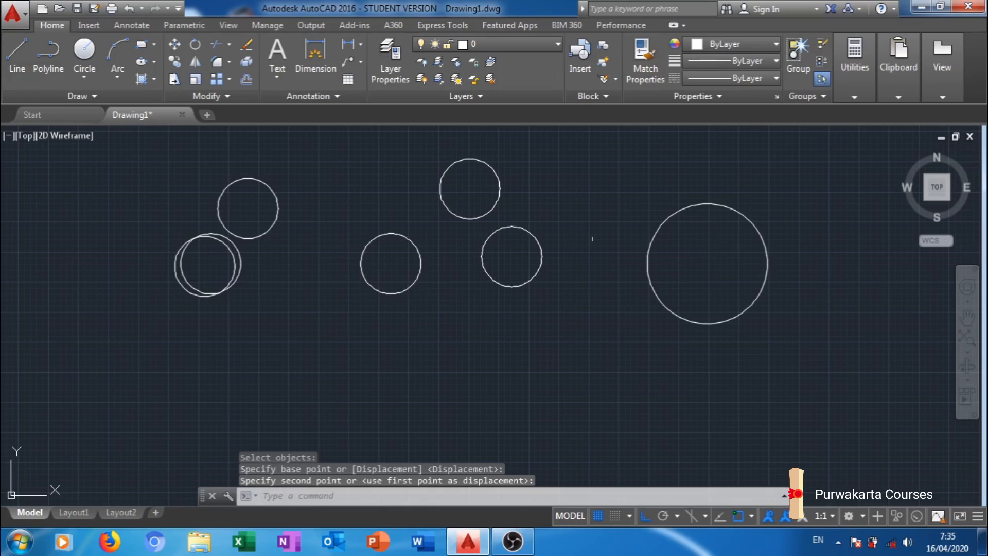
Undo the last move of the large circle
click(674, 231)
click(690, 269)
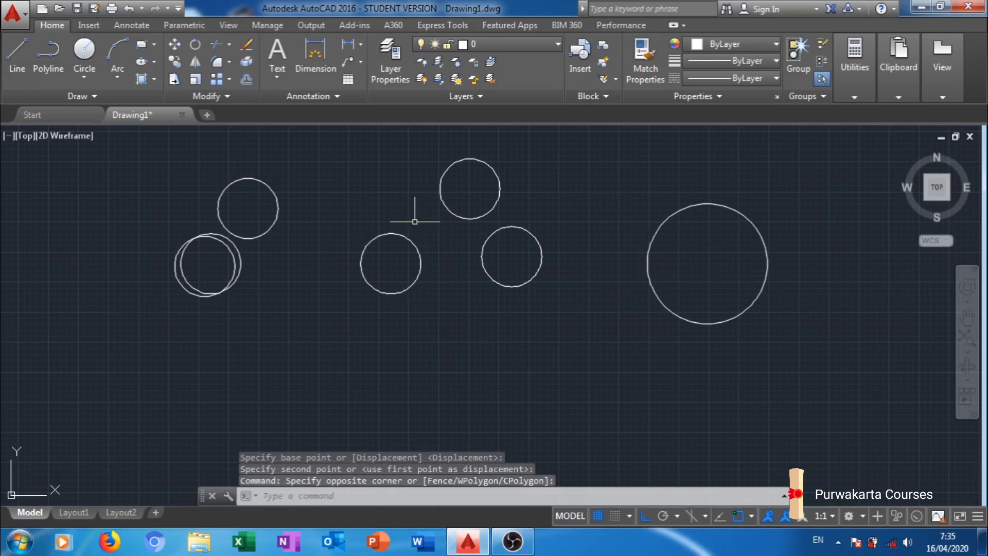
click(393, 196)
click(327, 203)
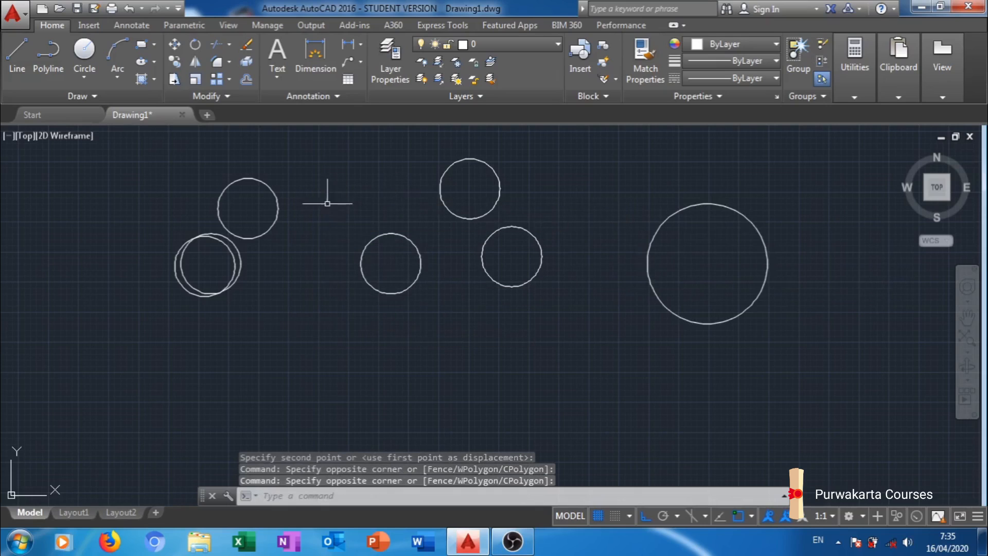
click(783, 186)
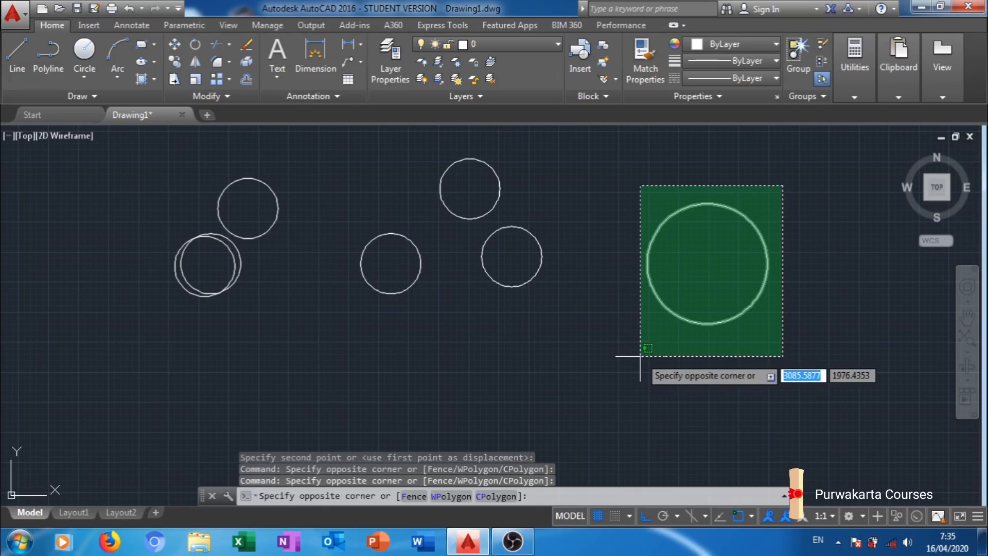
click(768, 199)
key(ctrl+z)
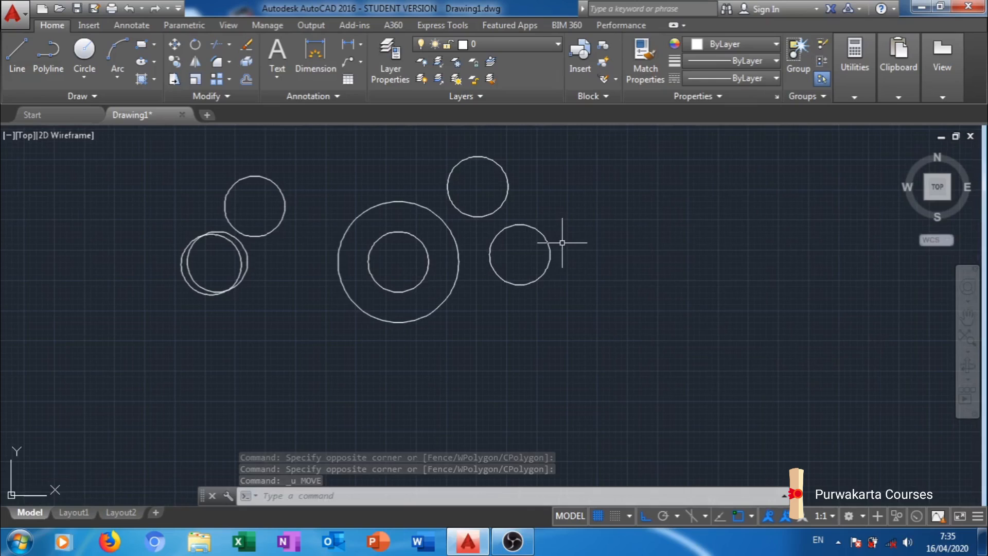
Move the large outer circle 1000 units horizontally to the right, using a base point in the empty area below it
text(m)
key(Return)
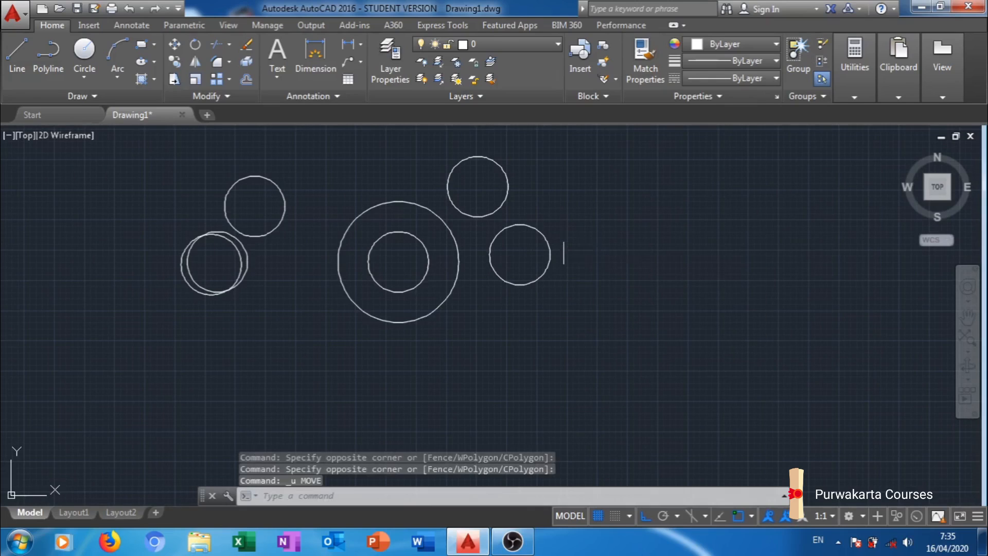
click(401, 202)
key(Return)
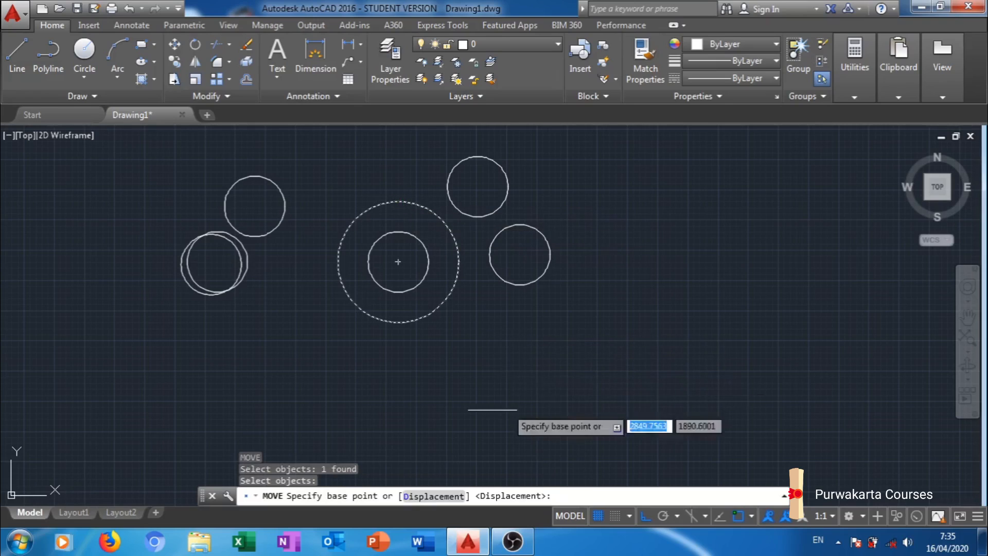
click(311, 353)
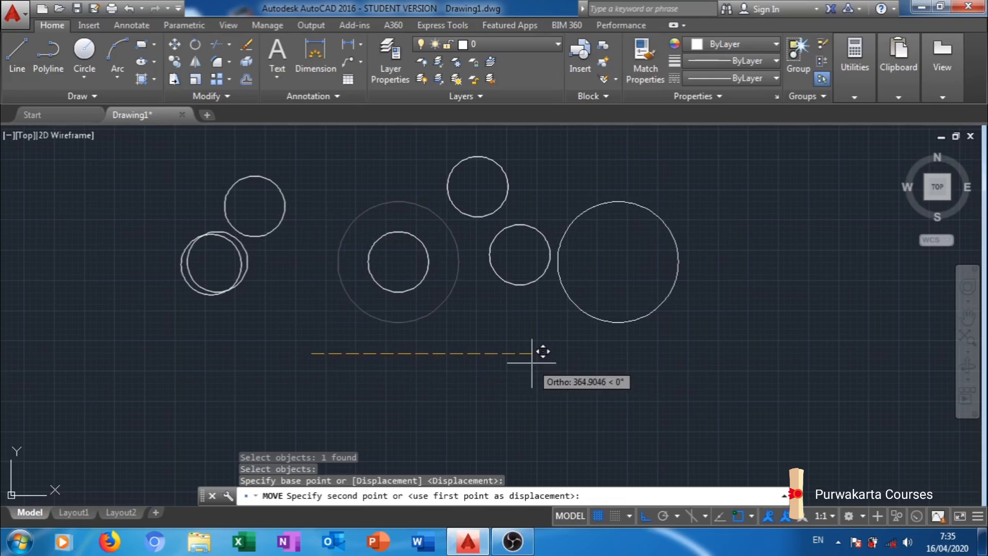
text(1000)
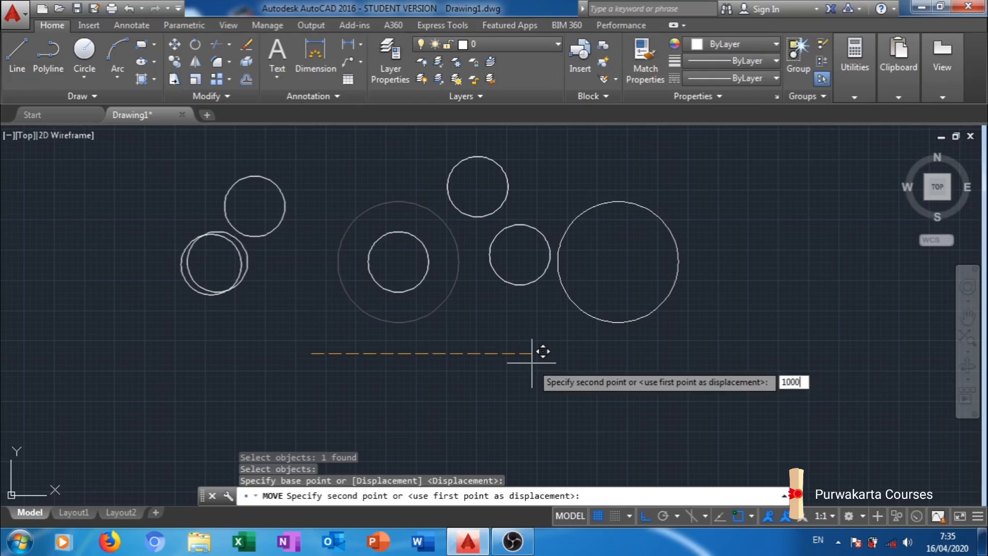
key(Return)
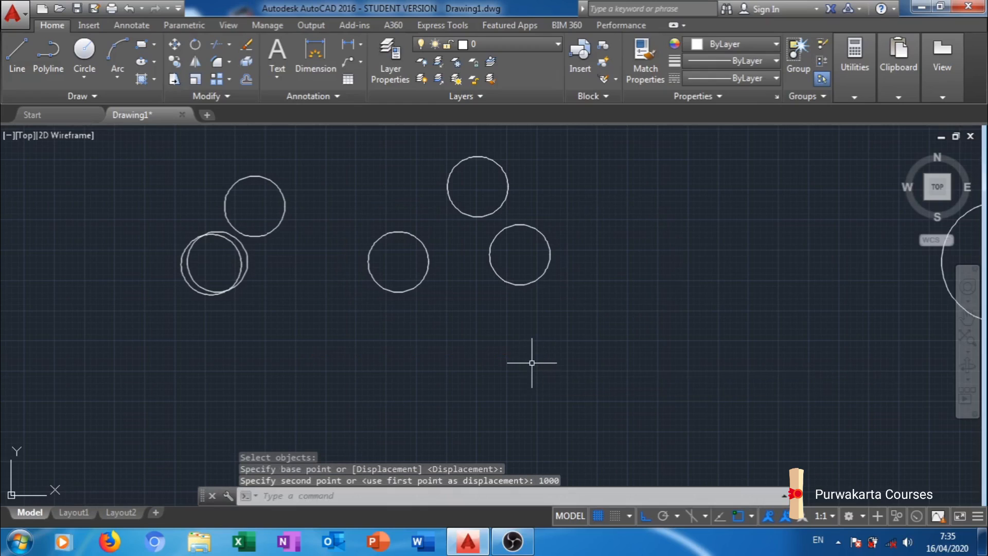
Examine the large circle at its new position relative to the small circles
click(413, 185)
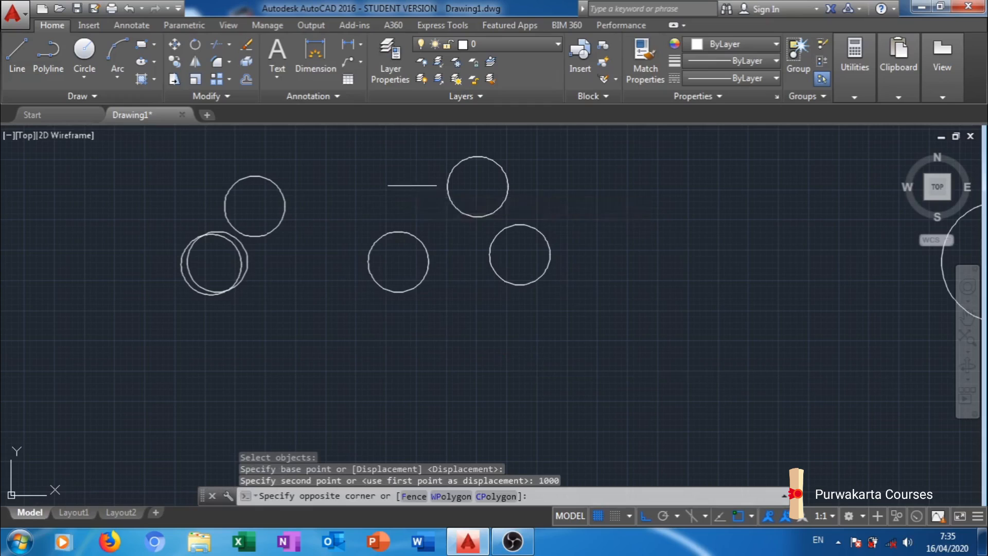
click(374, 192)
scroll(635, 280, down, 2)
middle_drag(636, 280, 430, 304)
scroll(430, 304, up, 4)
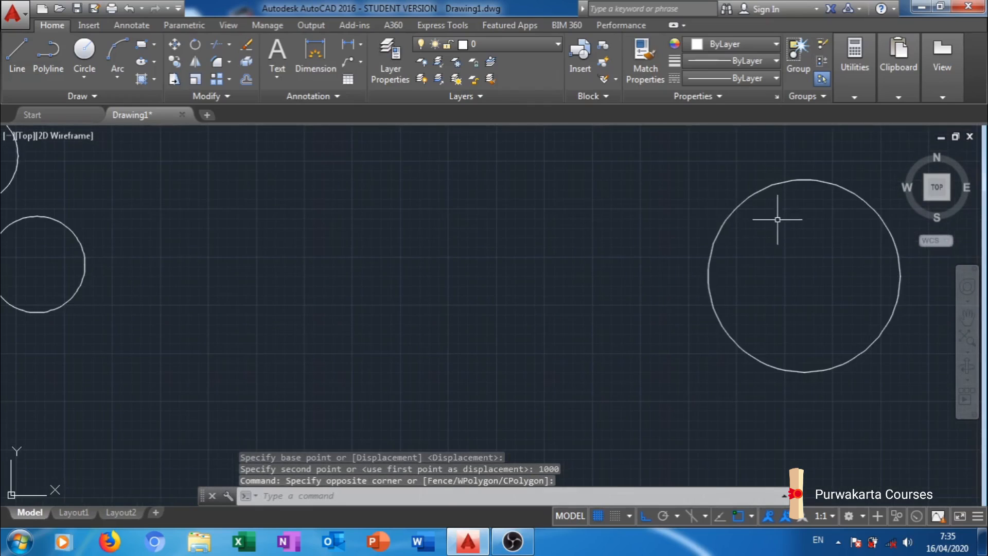
click(839, 154)
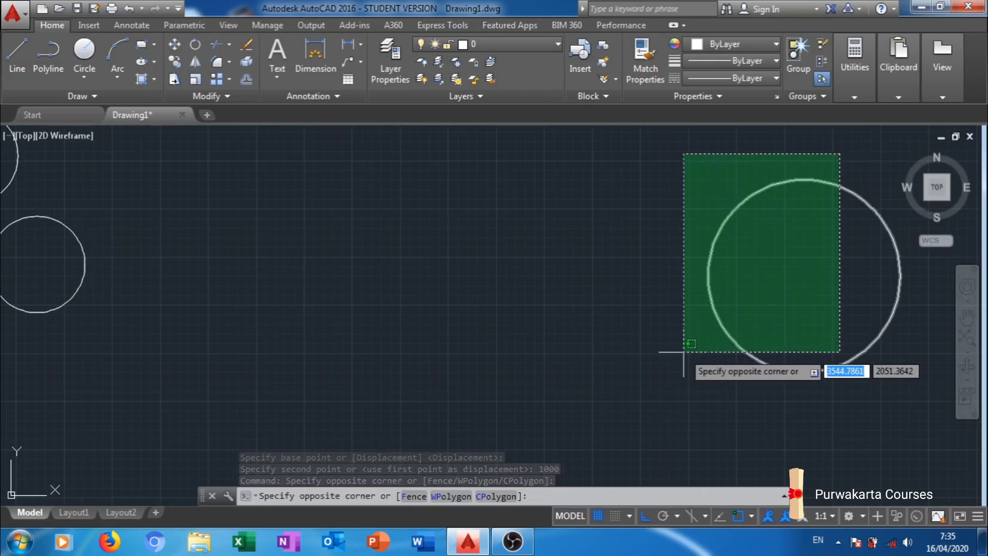
click(726, 154)
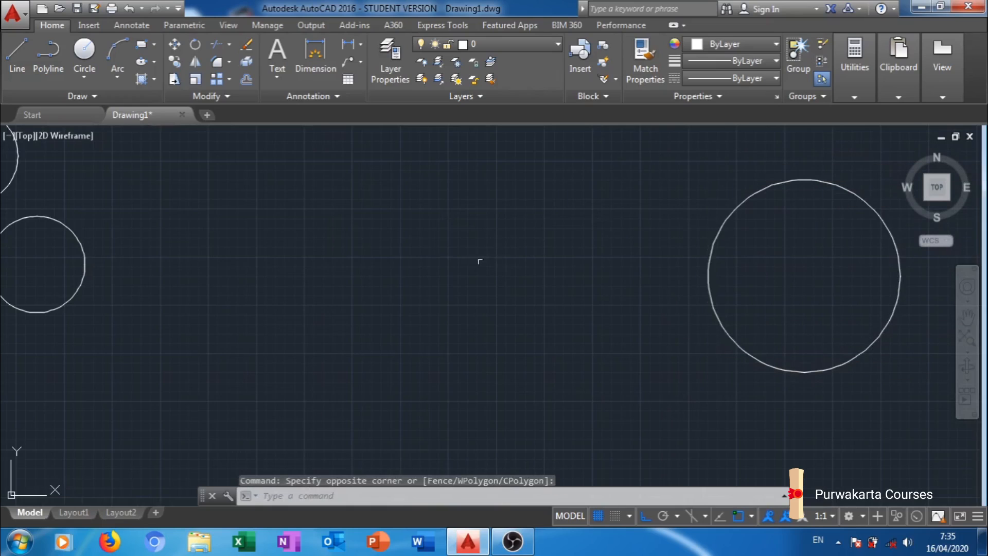